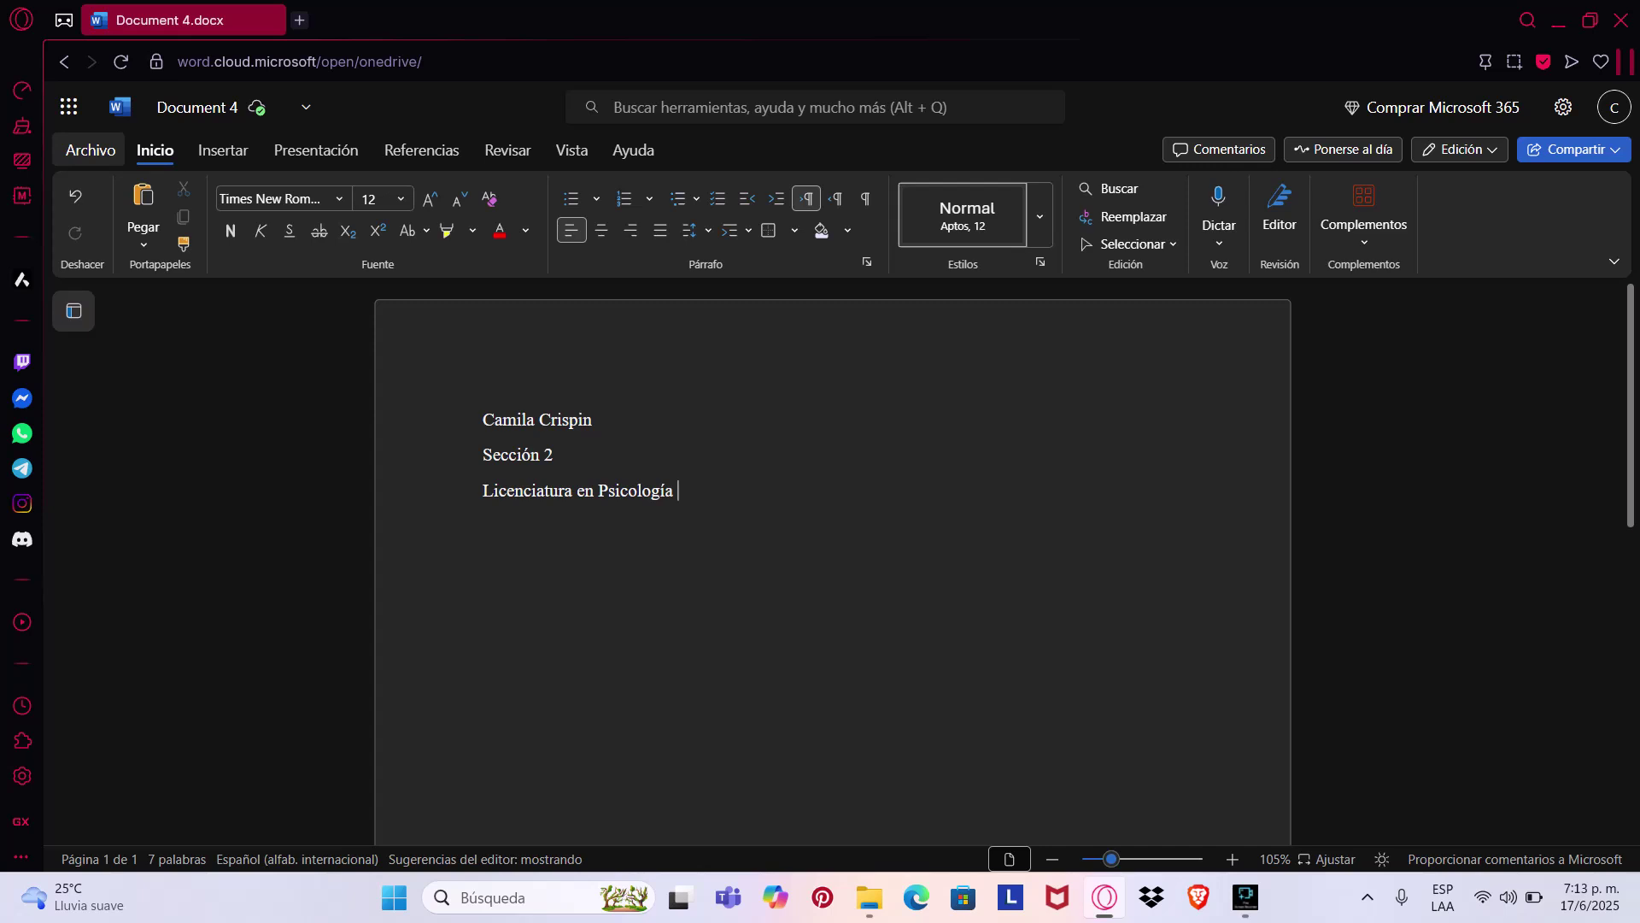
Look over the file, page layout, review and view commands, then the available fonts and font sizes
left_click(89, 150)
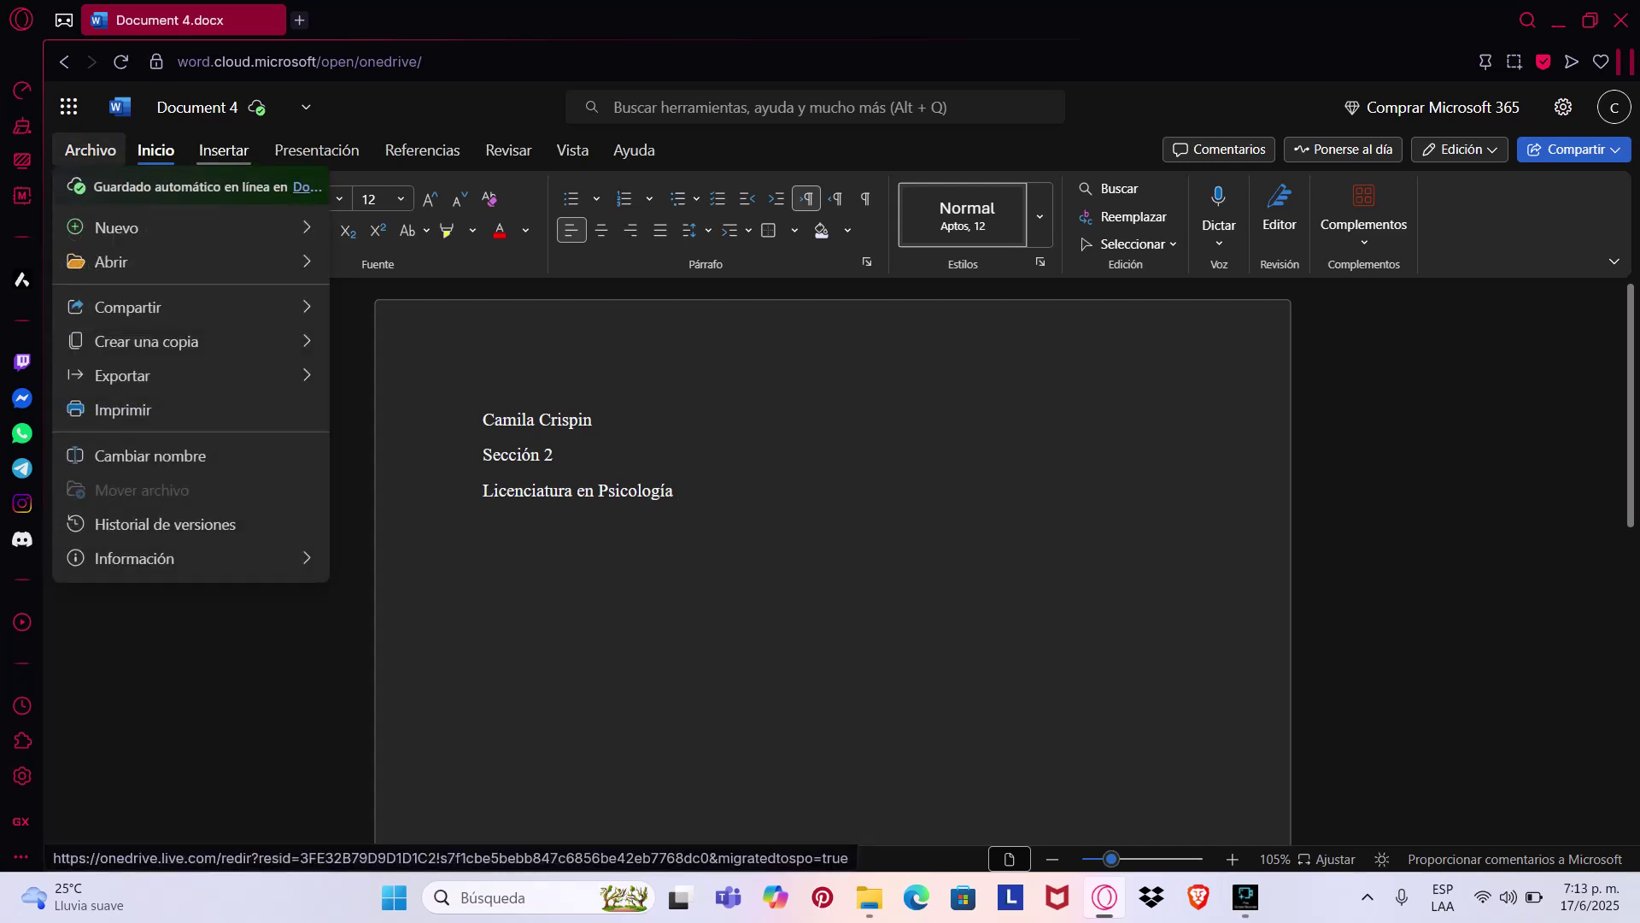
left_click(223, 150)
left_click(316, 150)
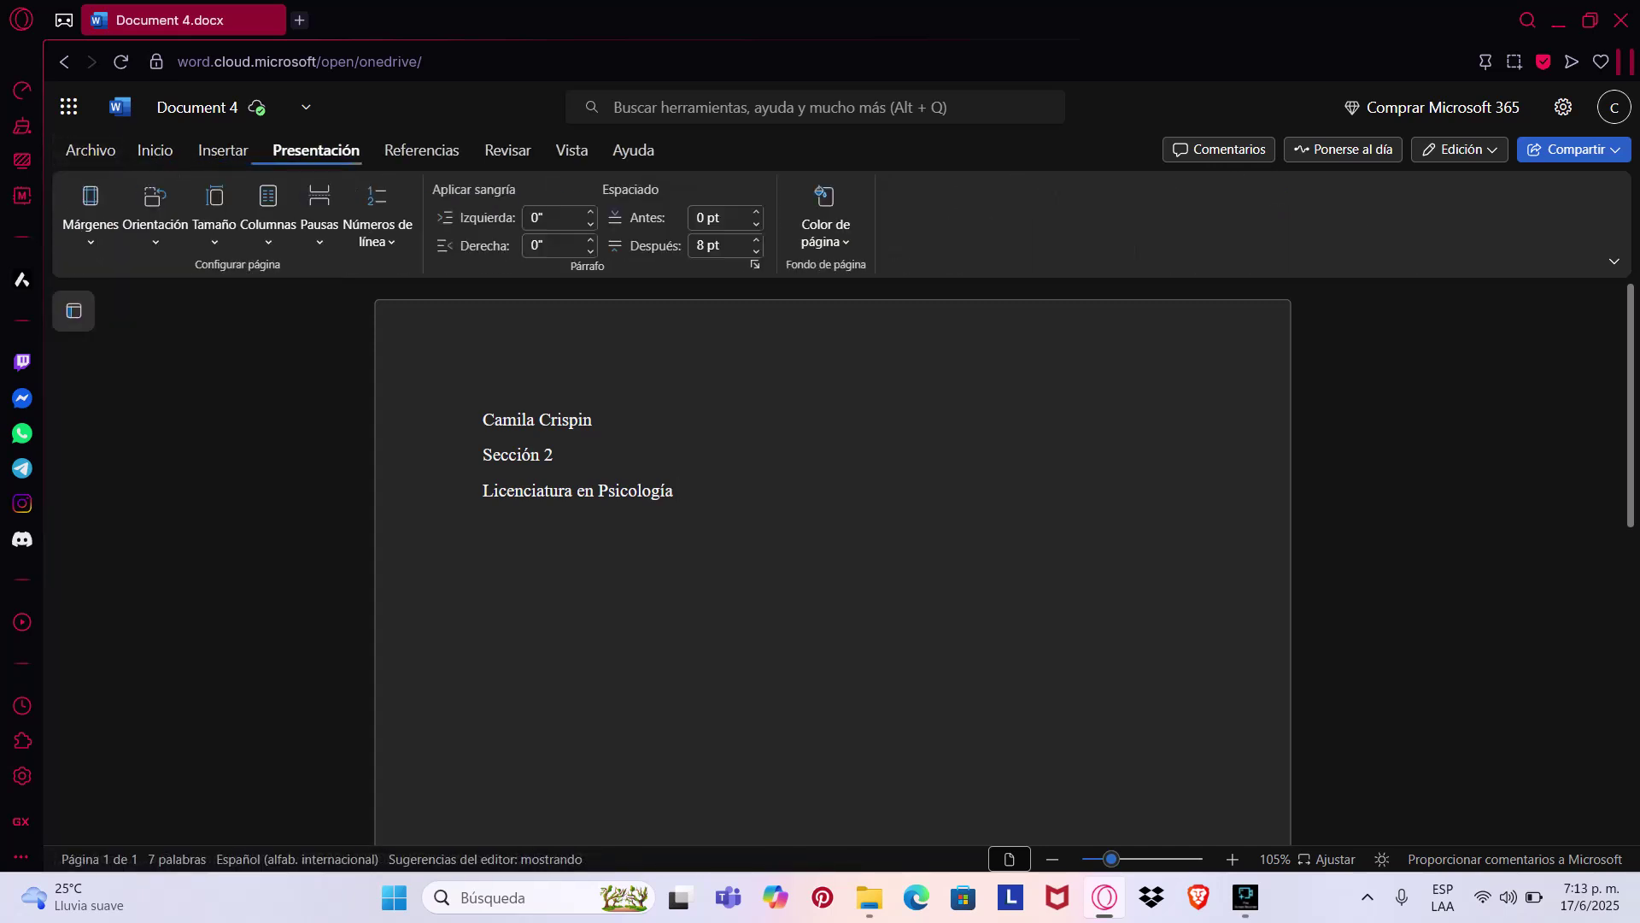
left_click(421, 150)
left_click(508, 151)
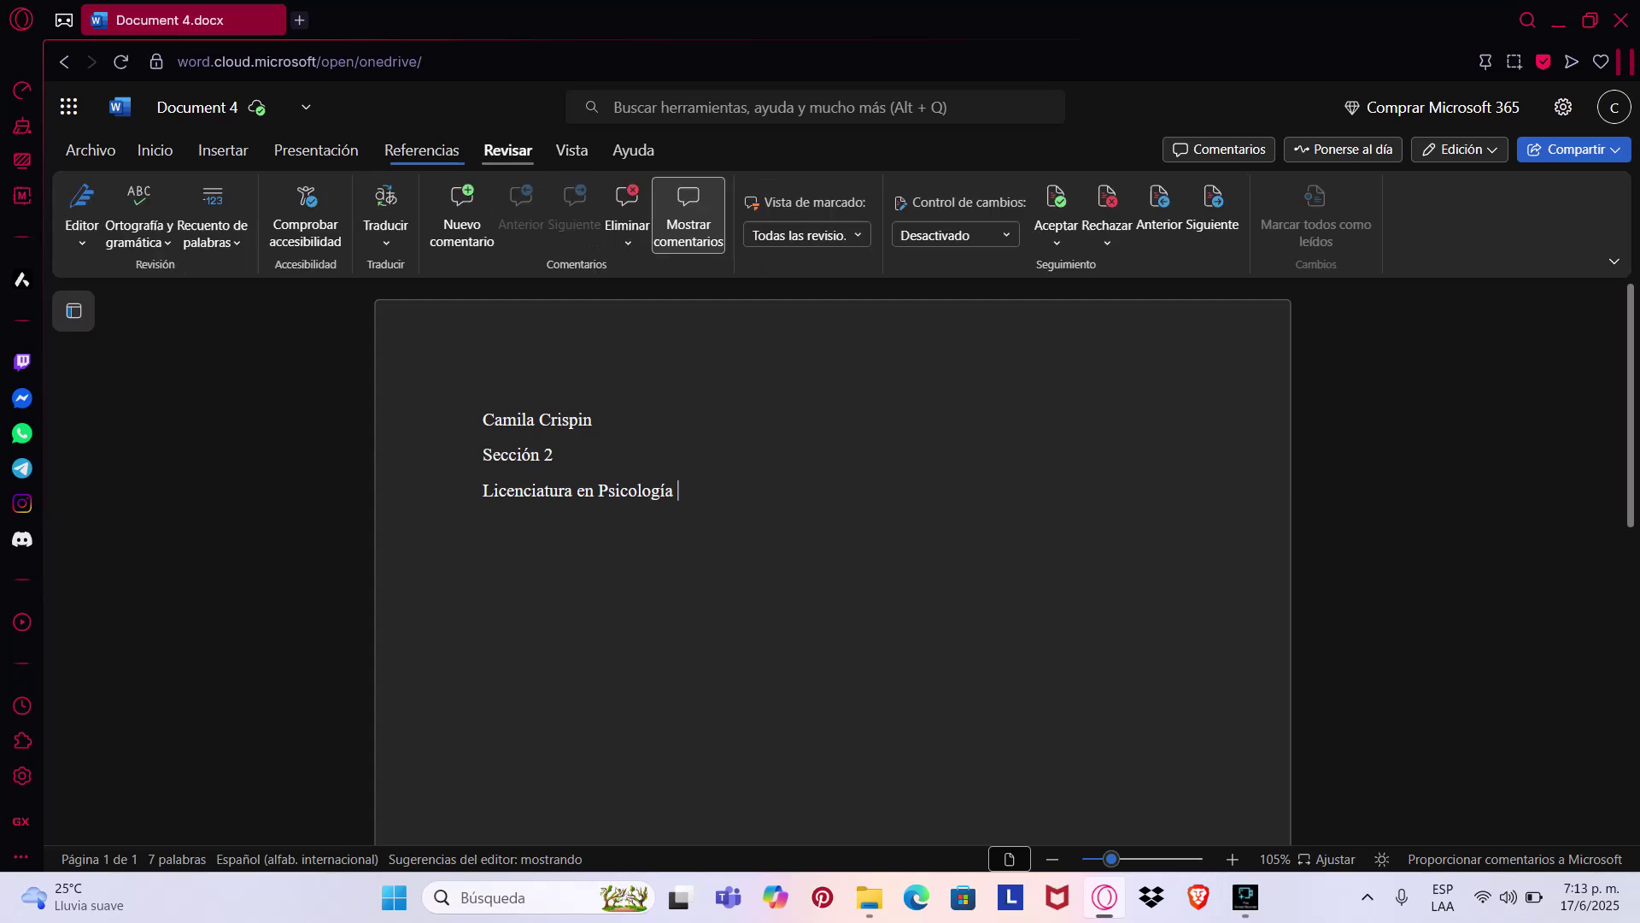
left_click(571, 150)
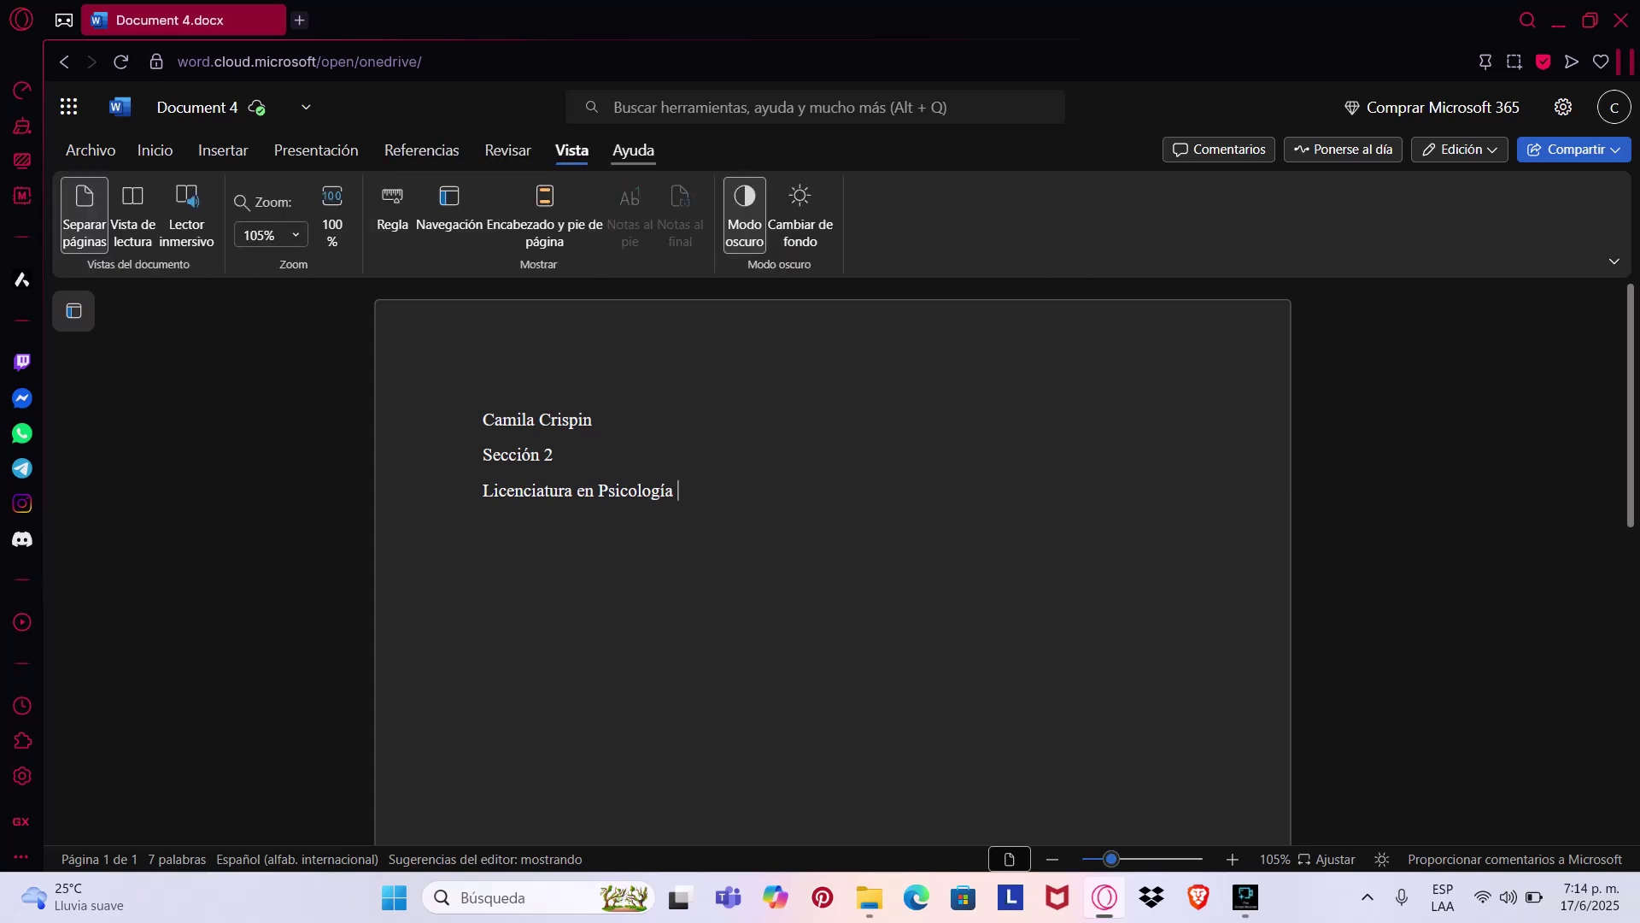
left_click(155, 150)
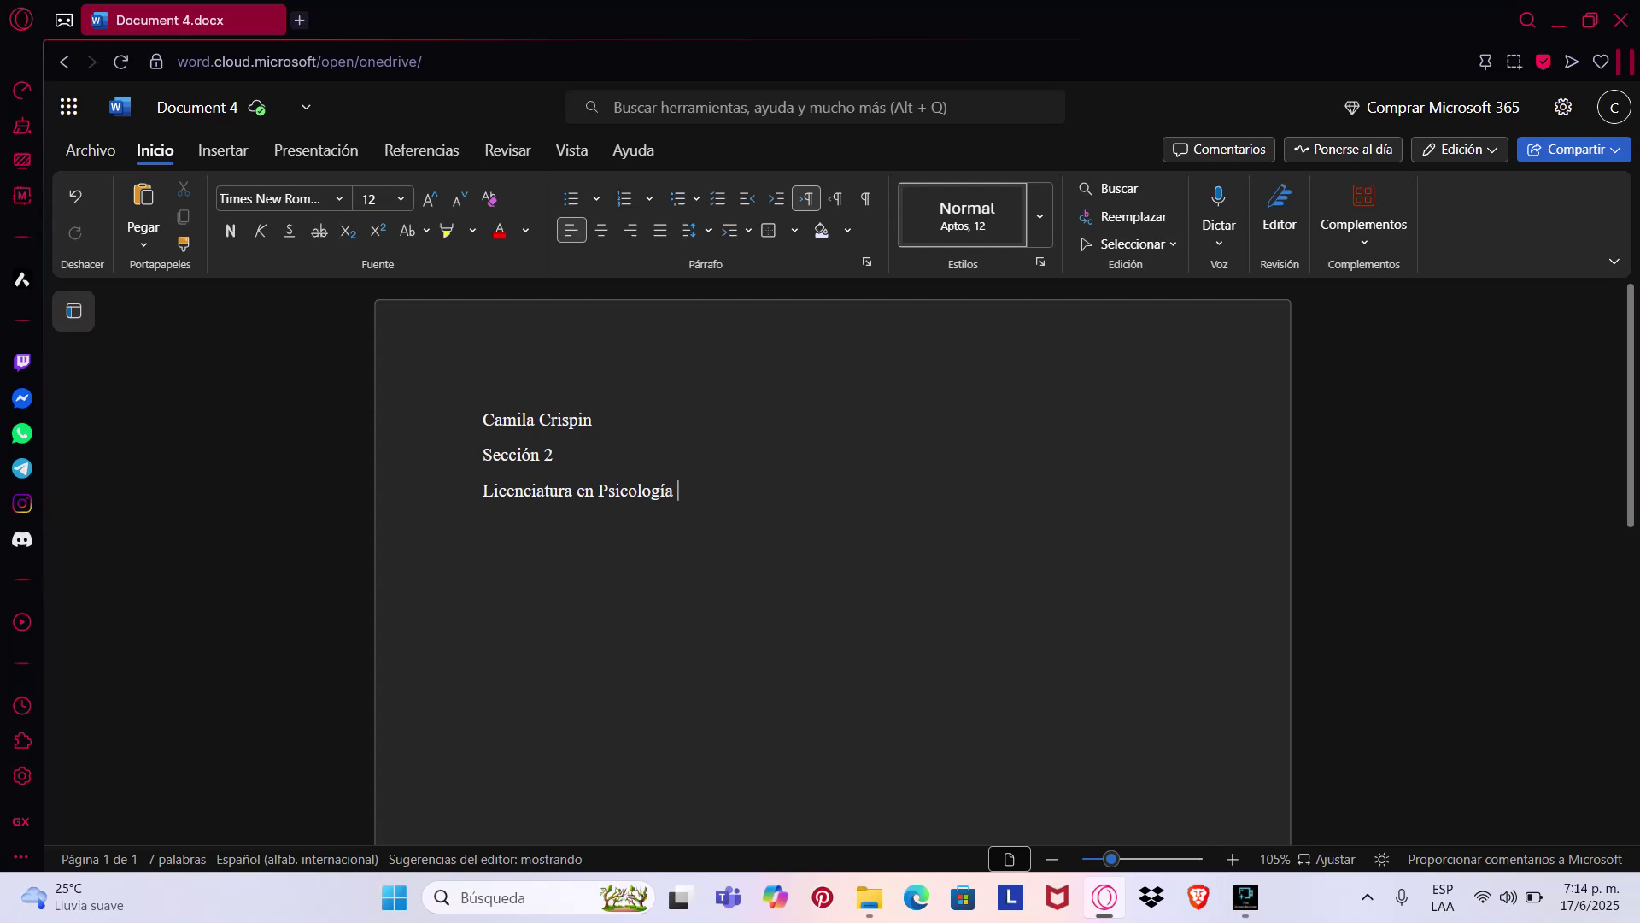
left_click(339, 198)
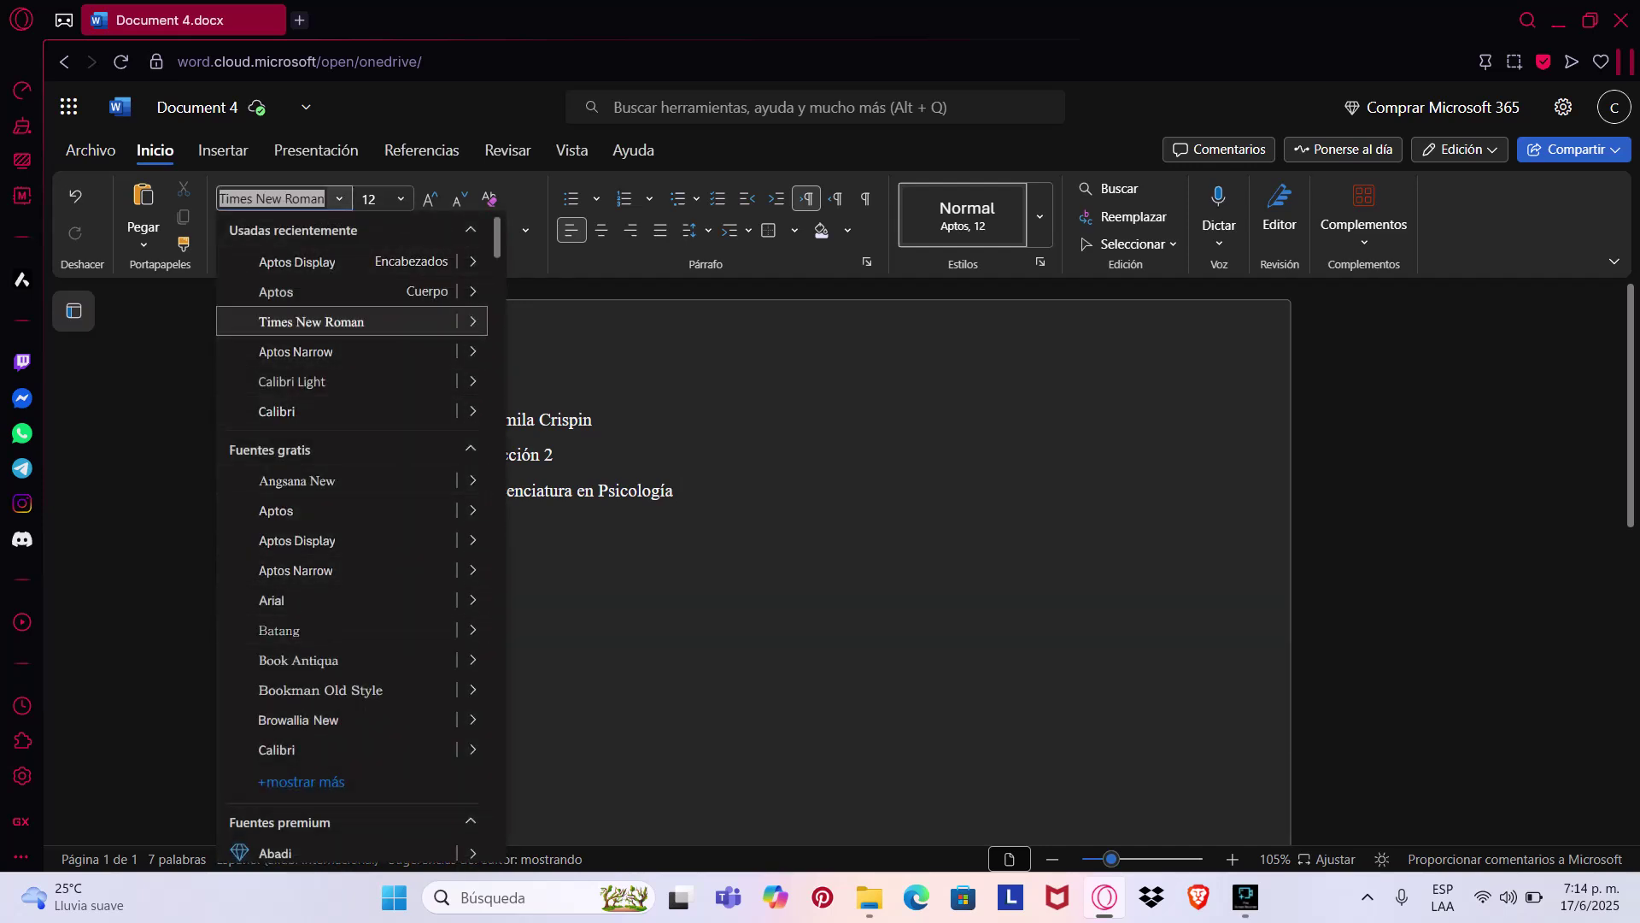
left_click(401, 198)
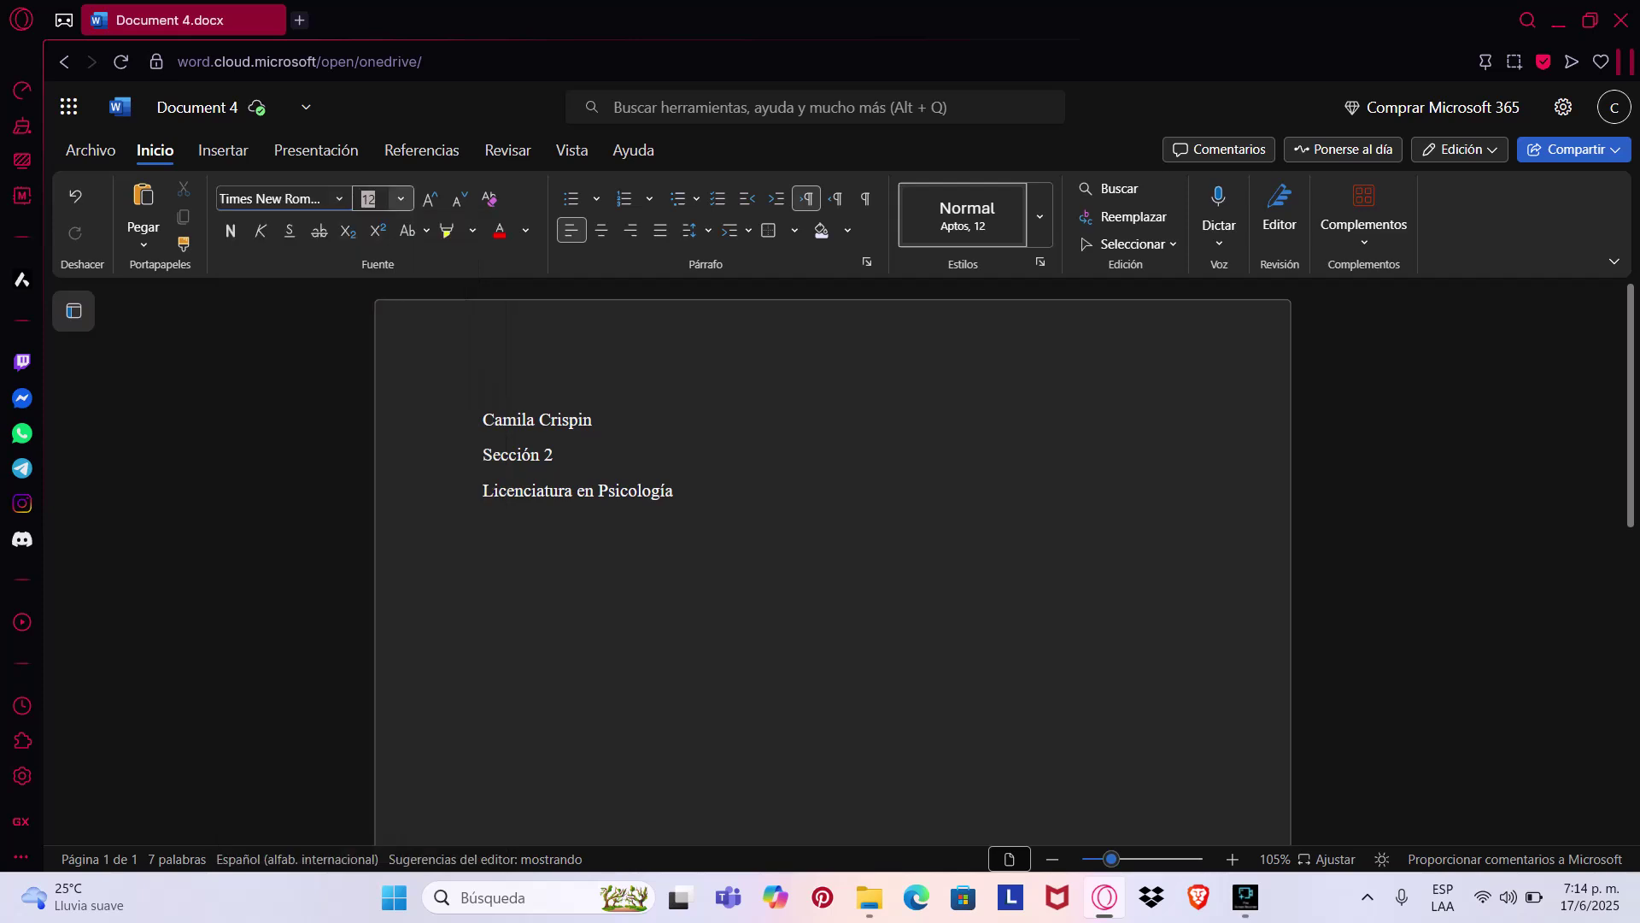
left_click(377, 346)
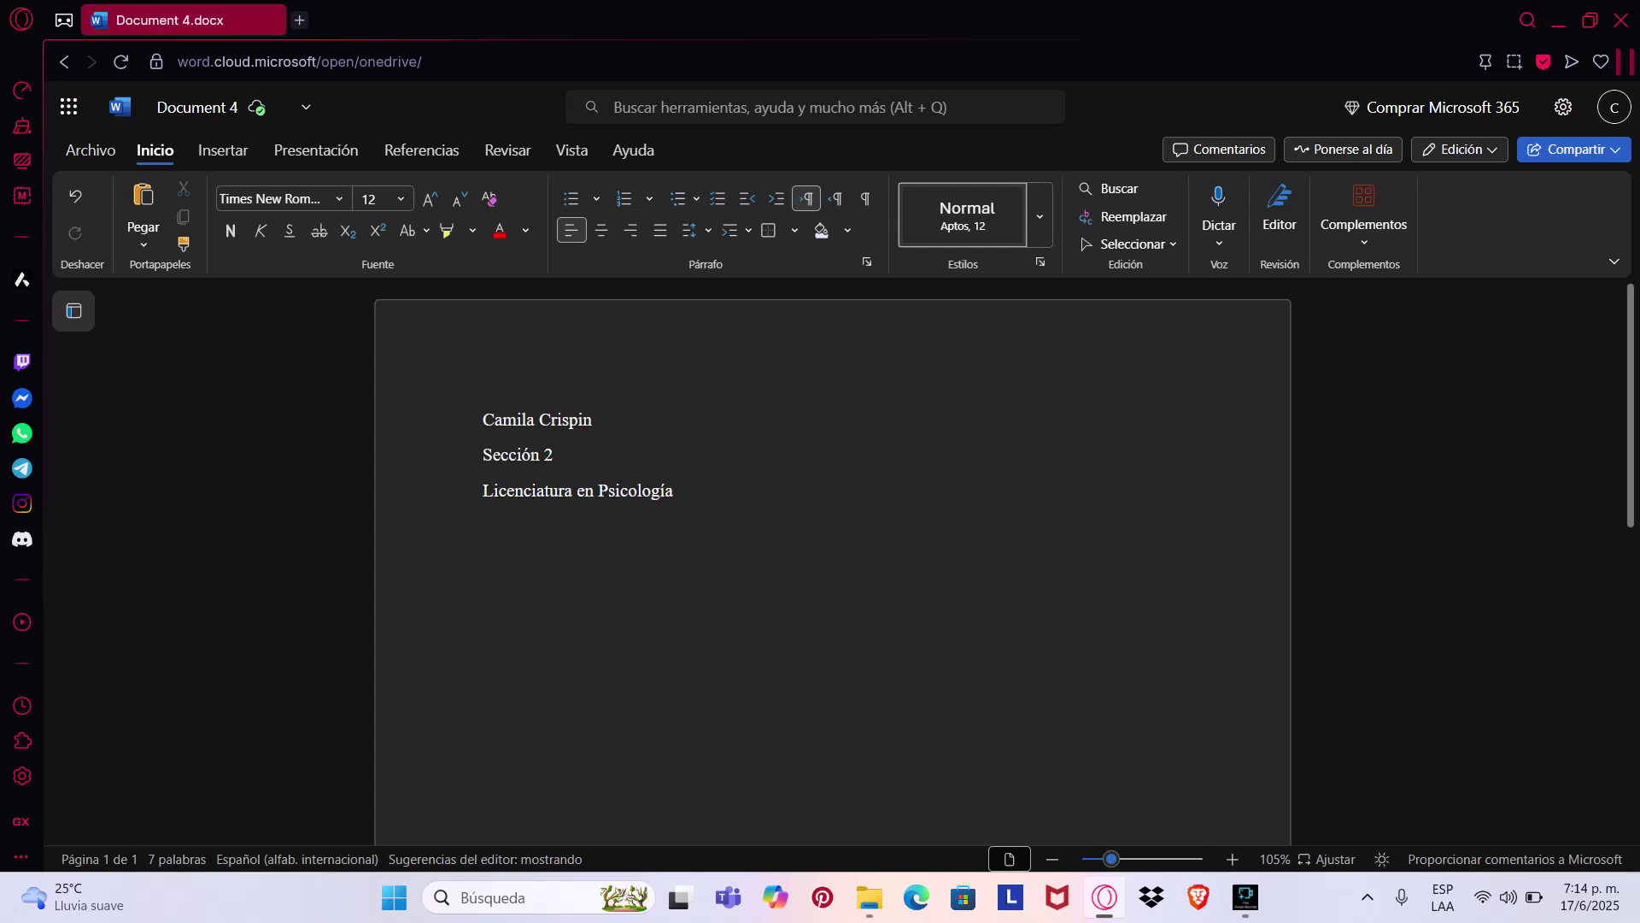
Change all the document text to the Aptos (Cuerpo) font at size 20
left_click(1129, 245)
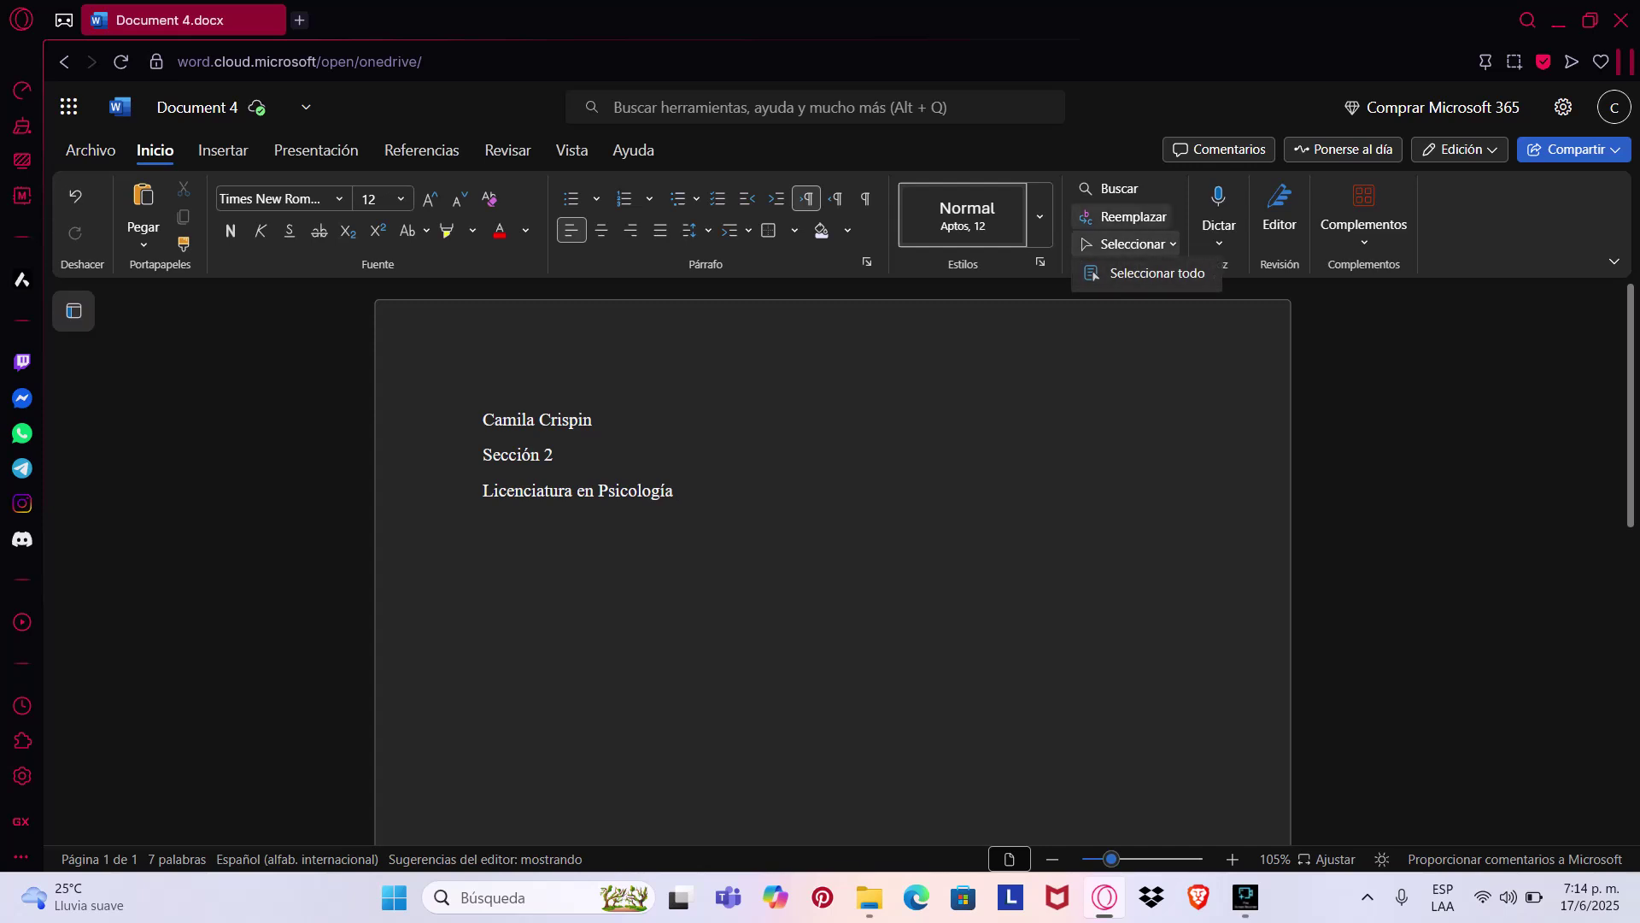
left_click(1094, 274)
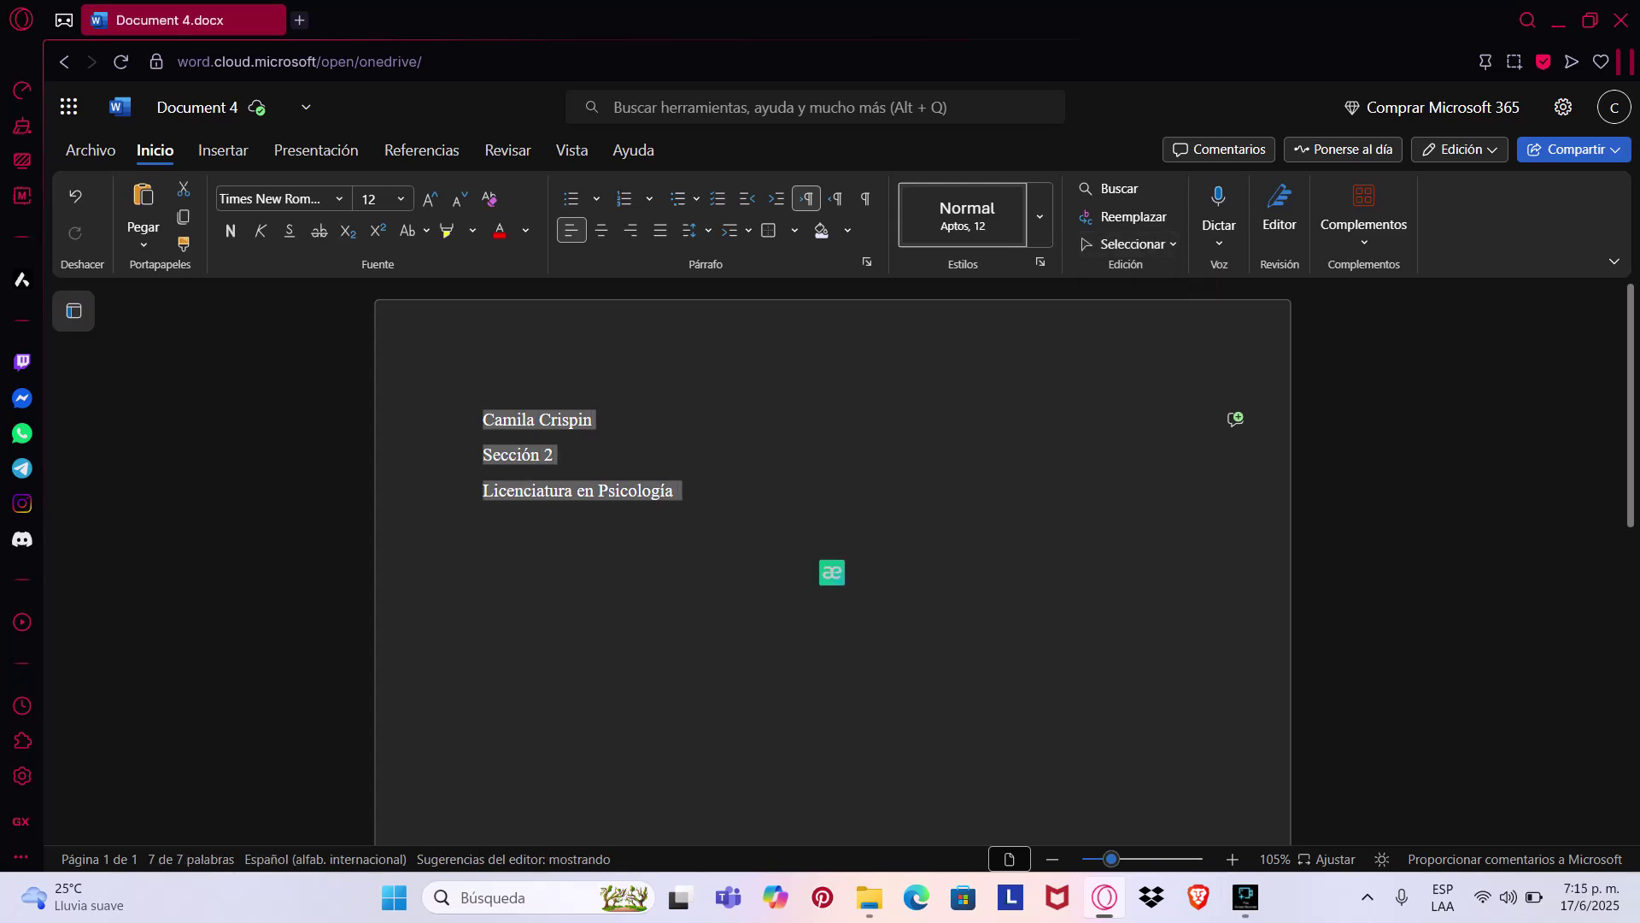
left_click(308, 198)
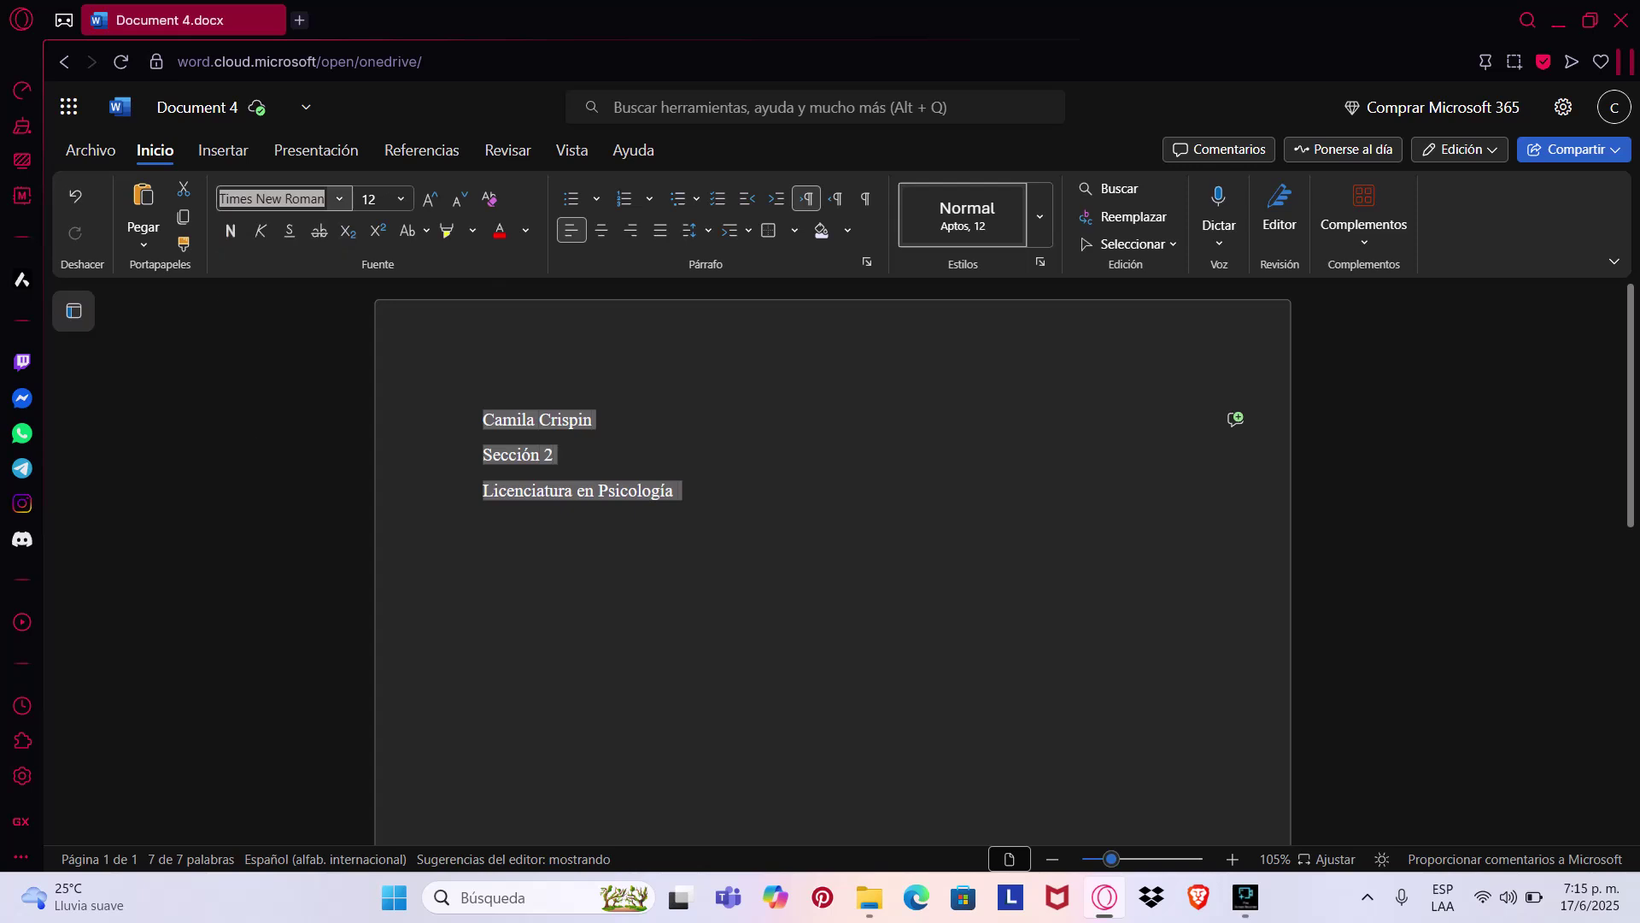
left_click(316, 291)
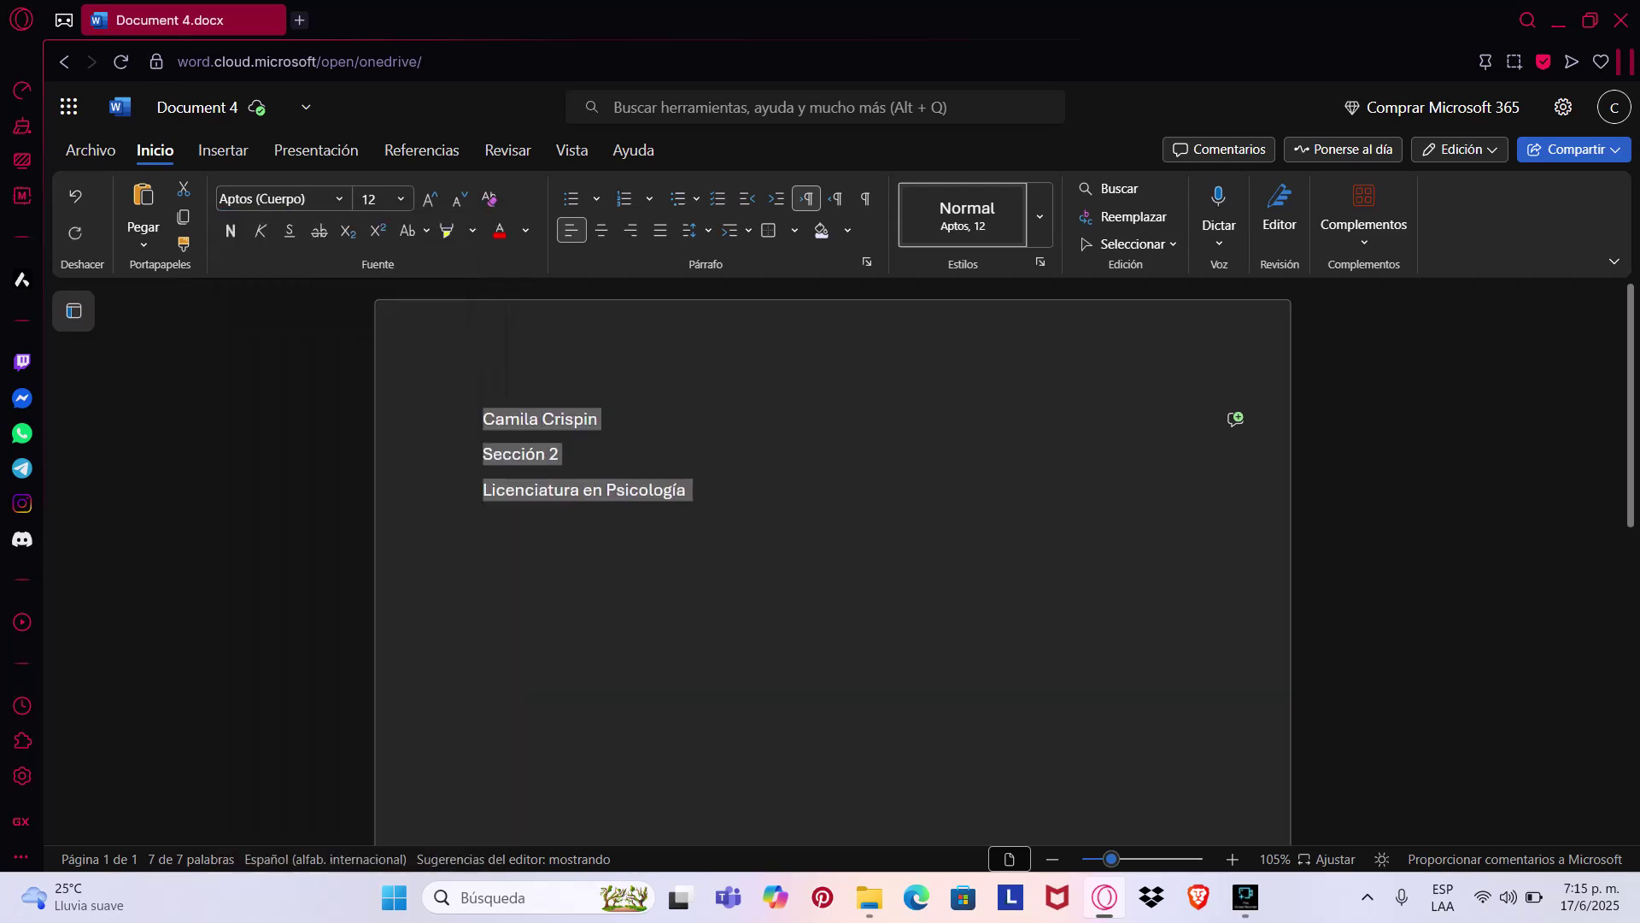
left_click(400, 198)
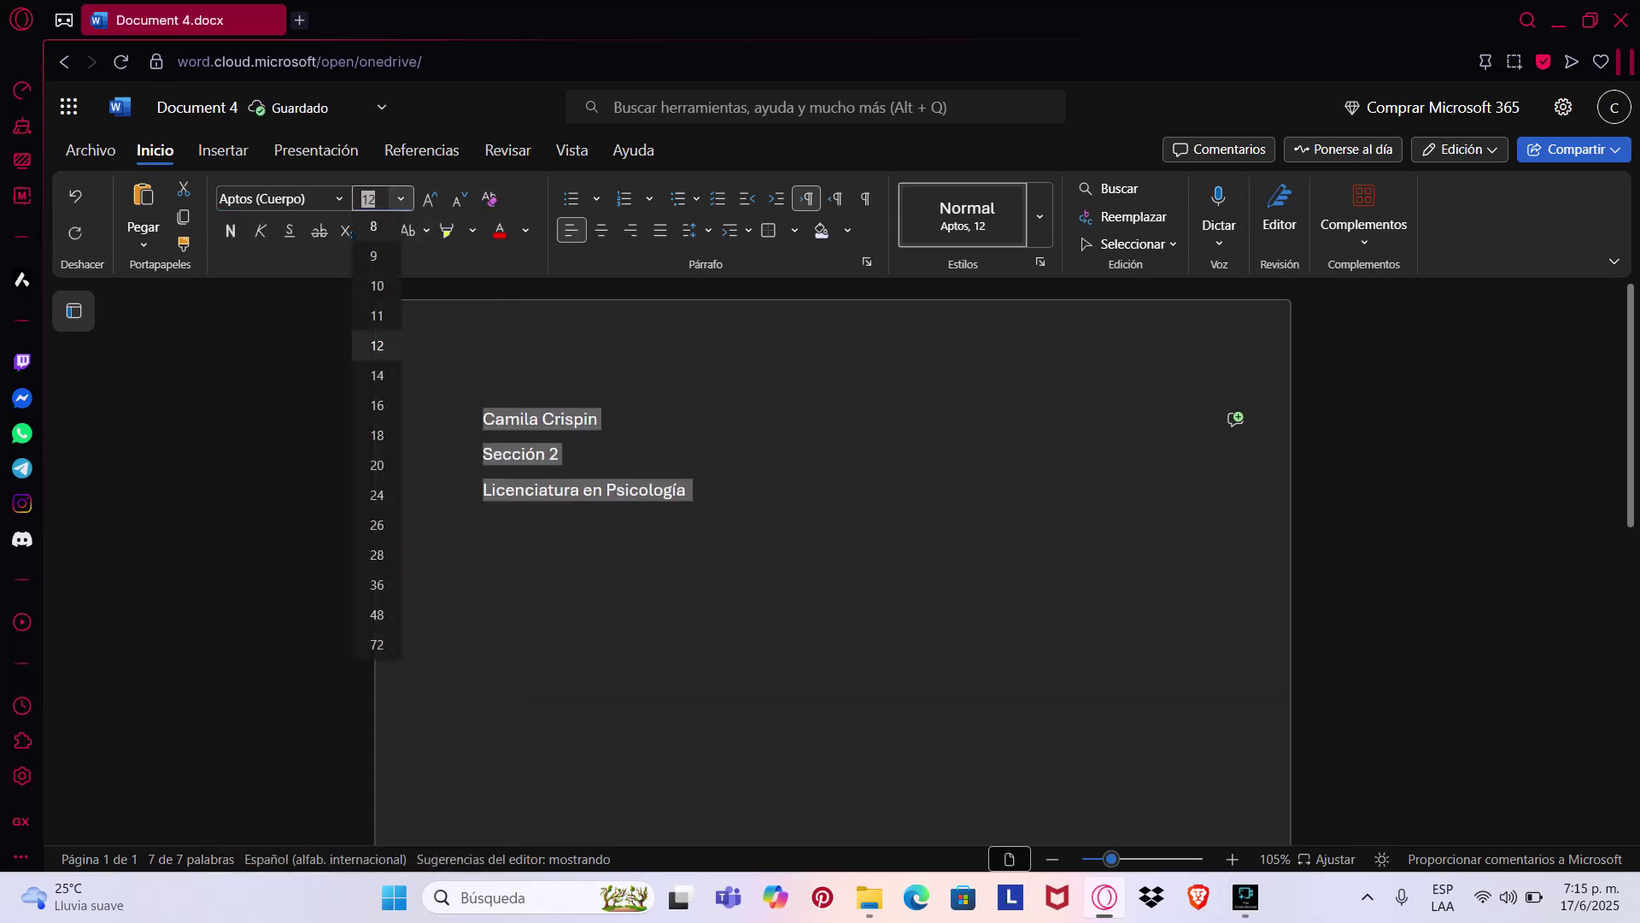
left_click(377, 465)
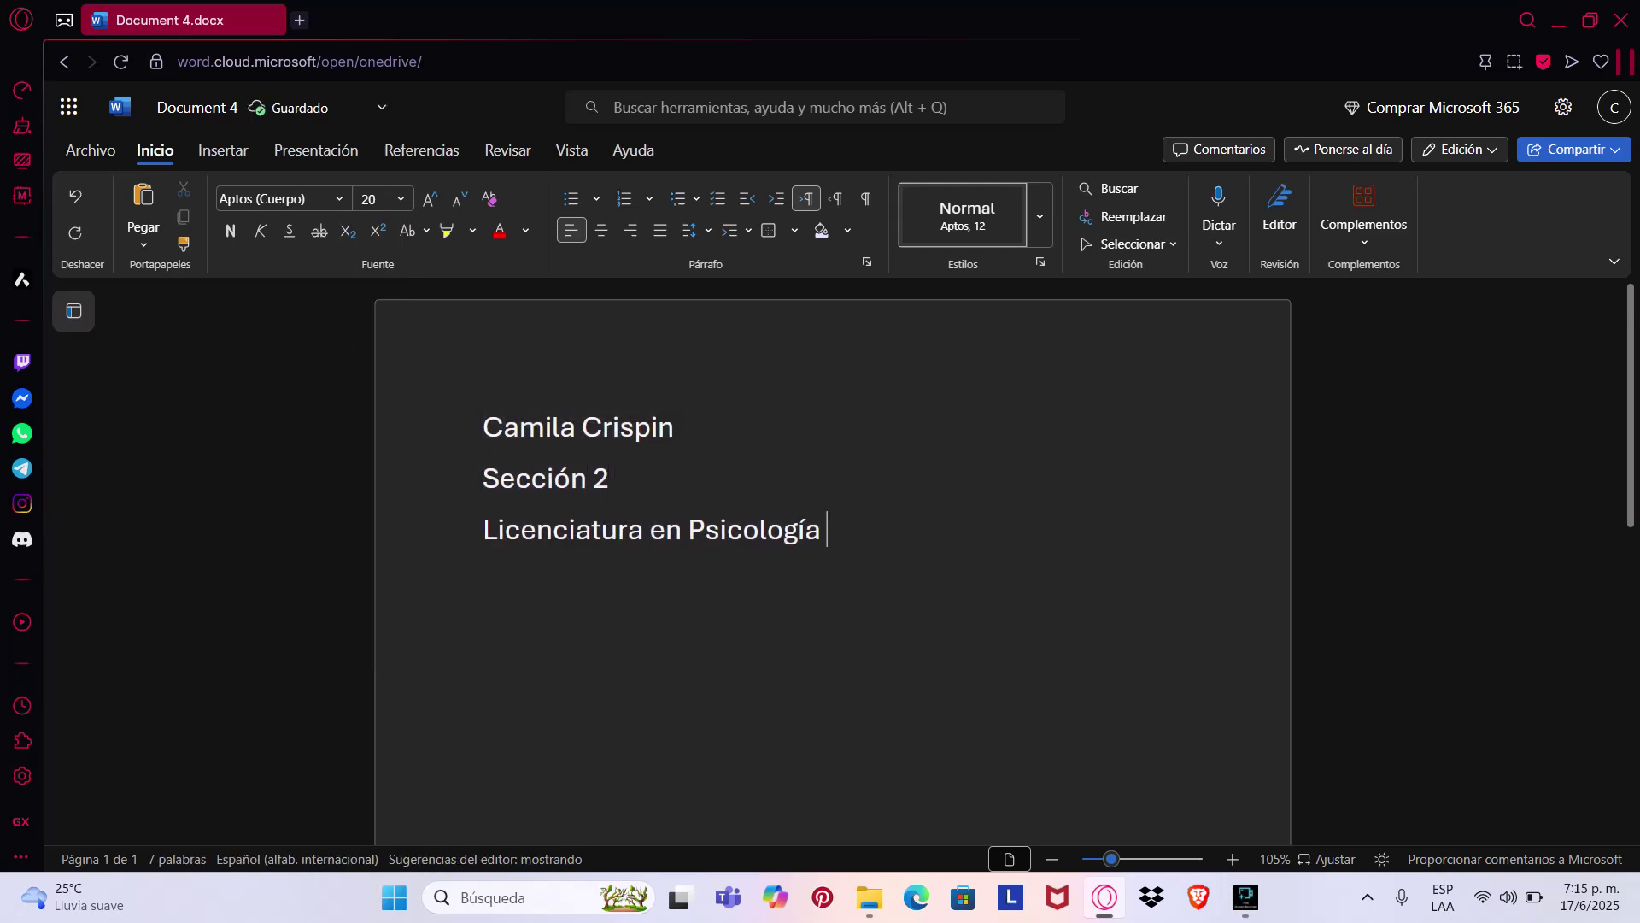
Centre the "Licenciatura en Psicología" line and return it to left alignment
left_click(601, 230)
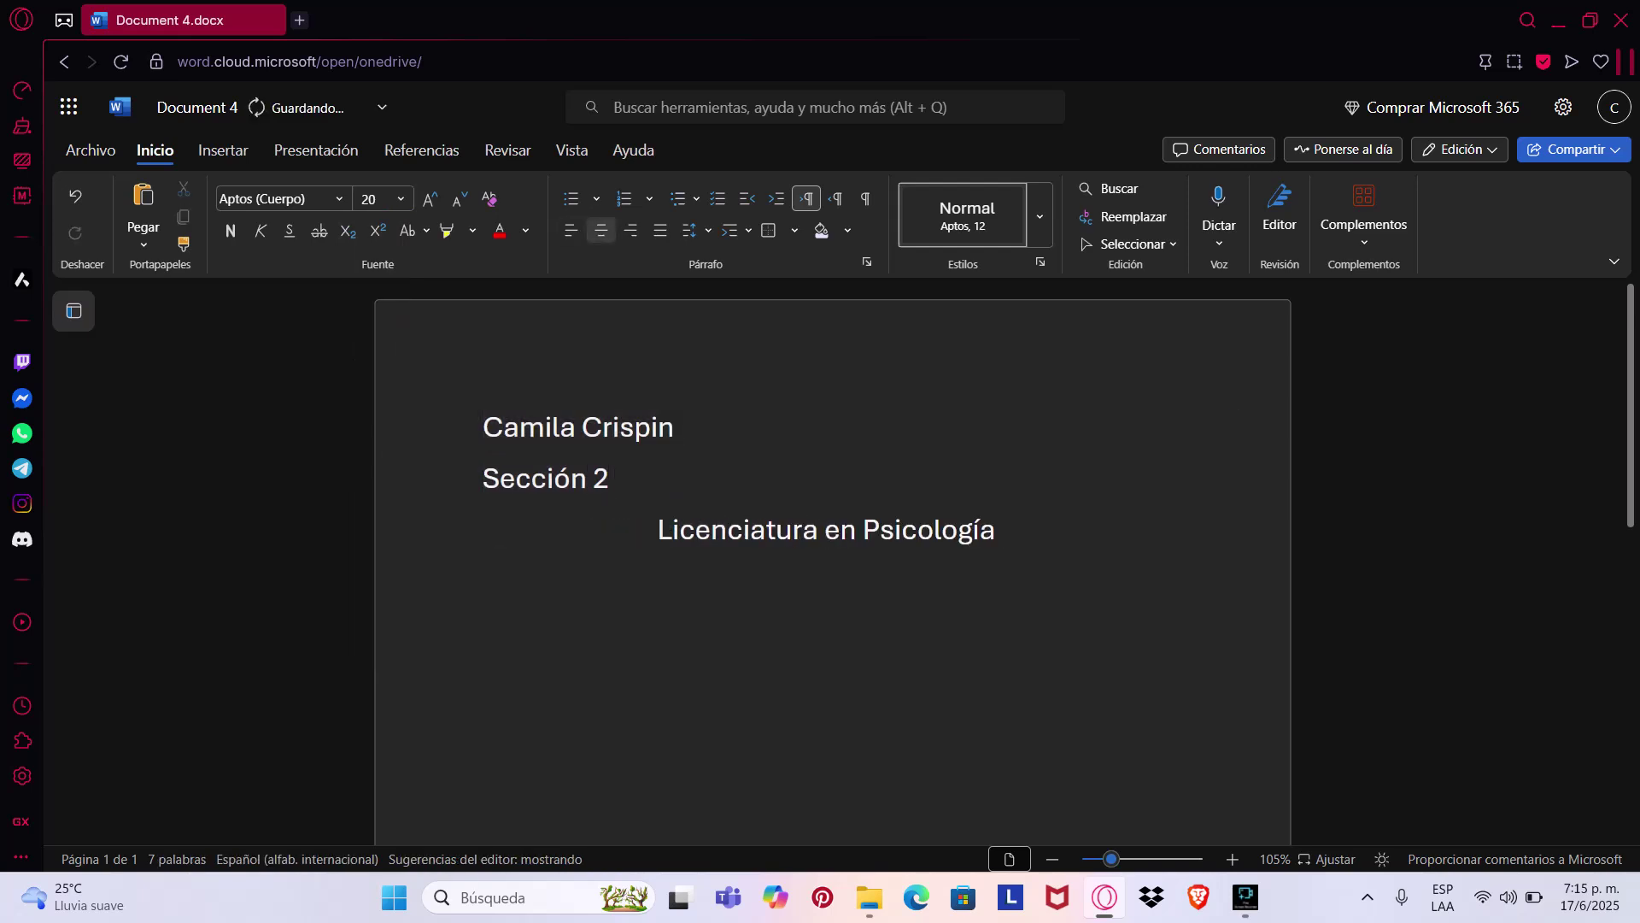
left_click(571, 230)
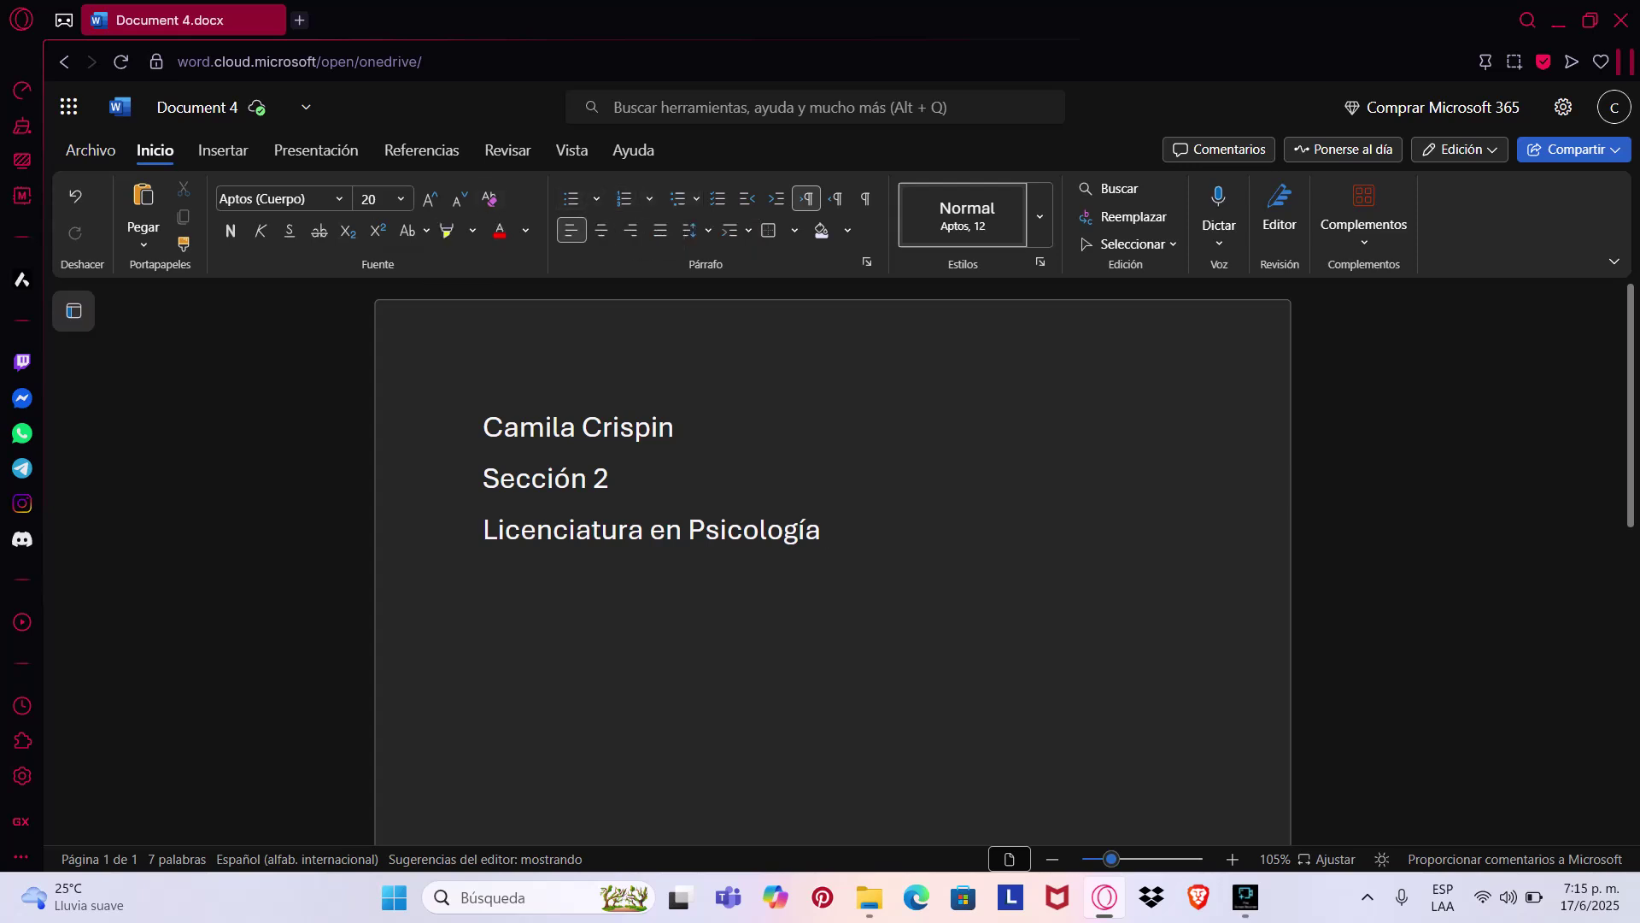
left_click(90, 150)
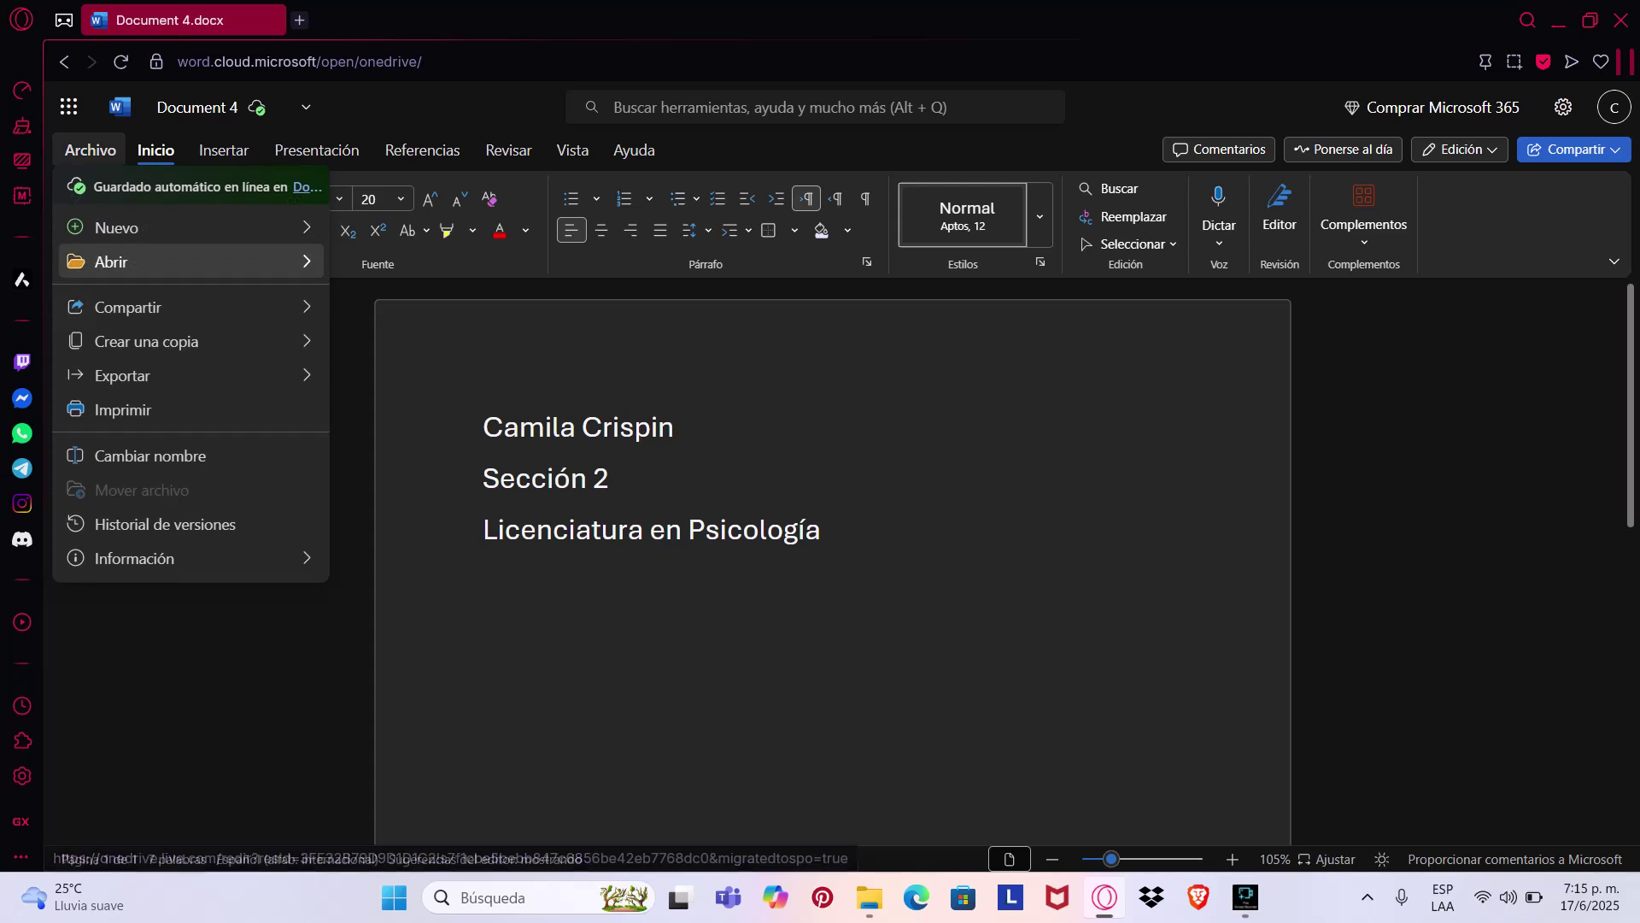
mouse_move(188, 228)
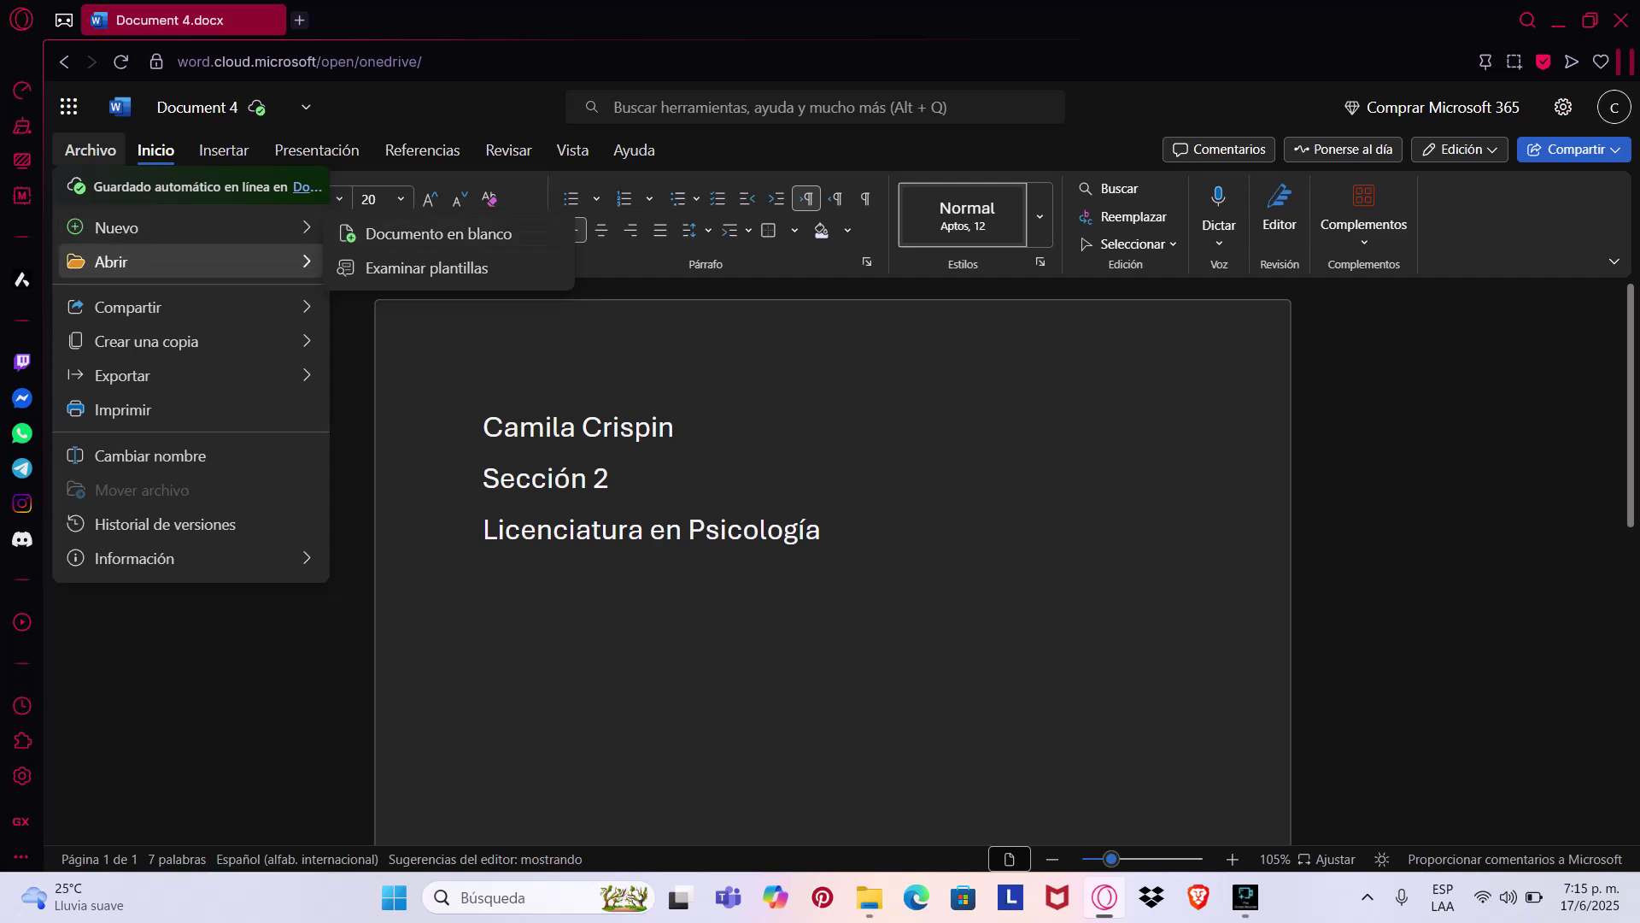
mouse_move(170, 262)
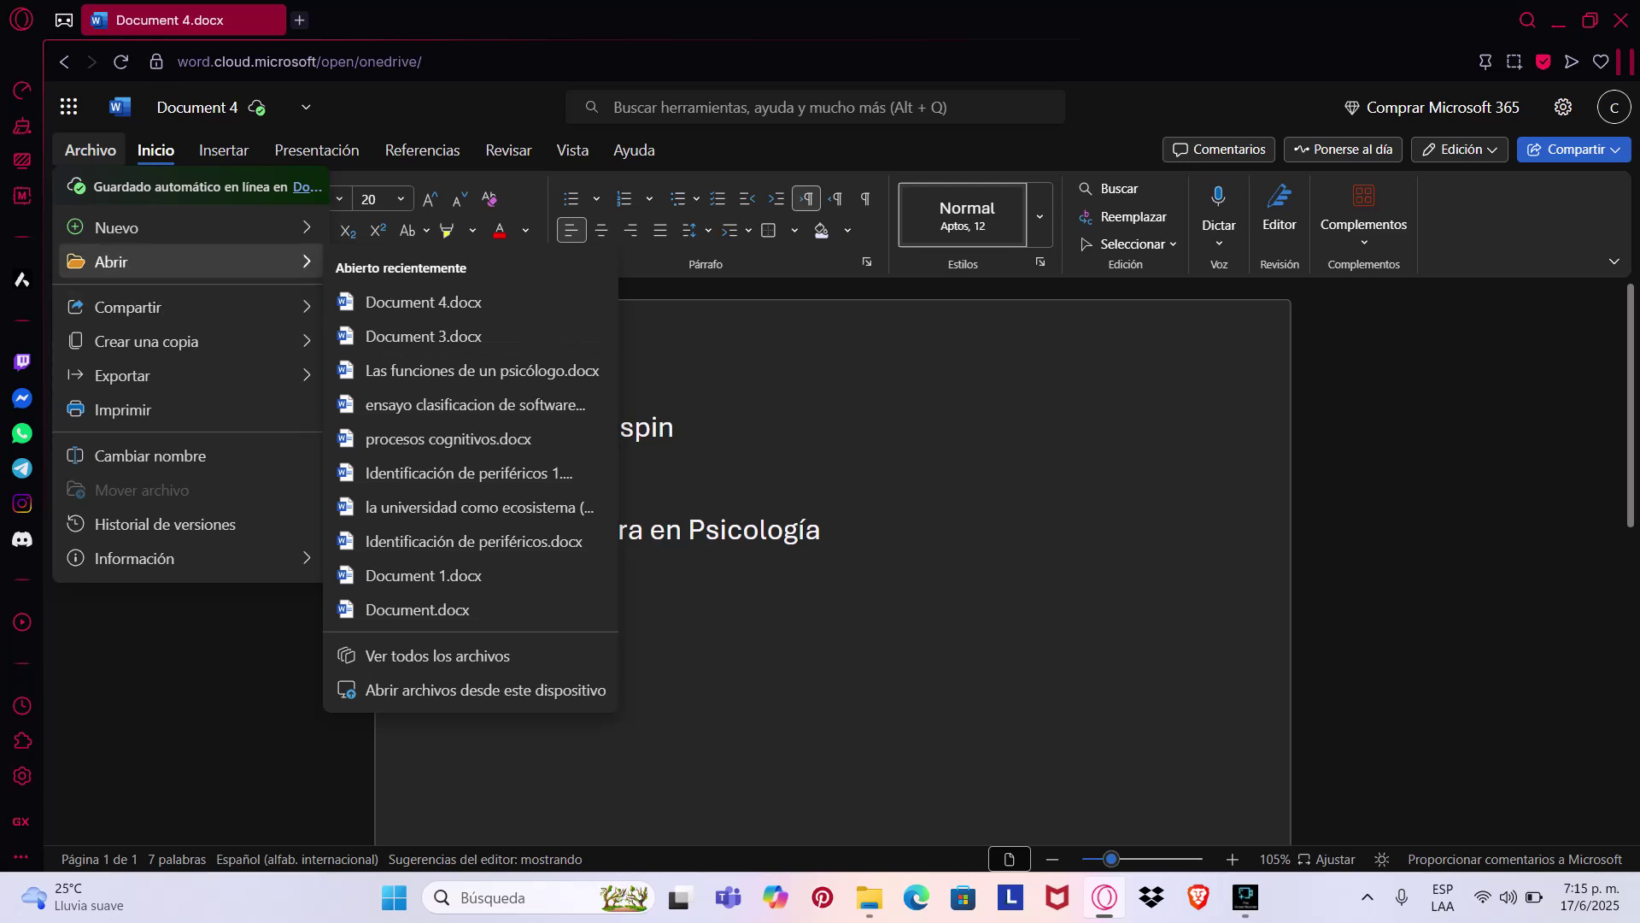
key("Escape")
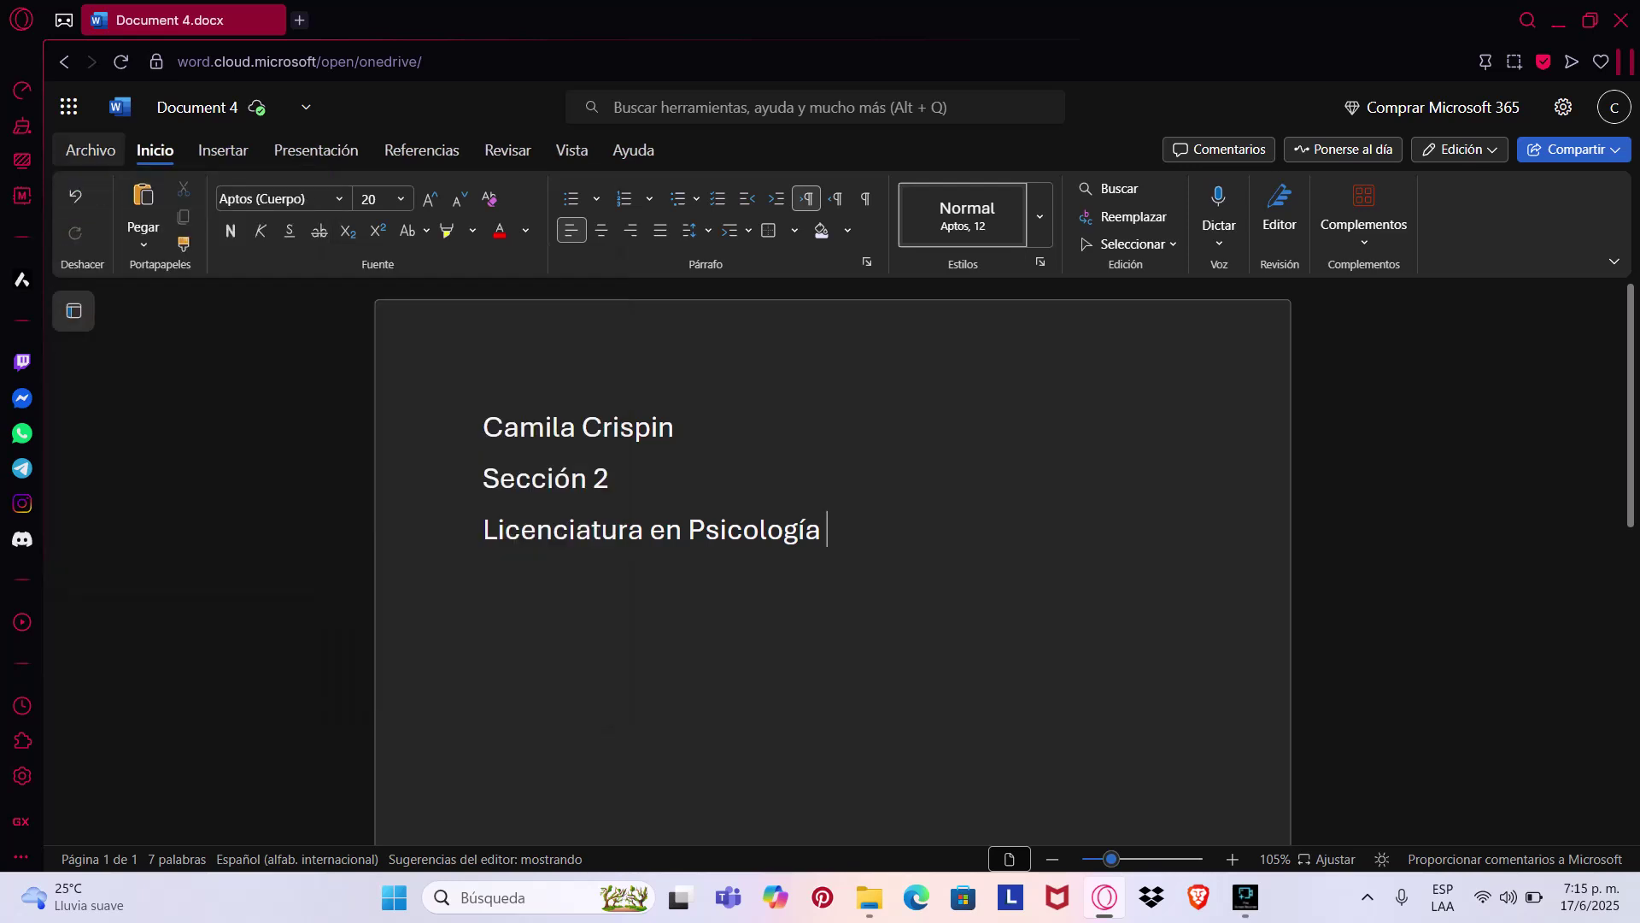
Insert a table of nine columns and three rows below the "Licenciatura en Psicología" line
left_click(223, 150)
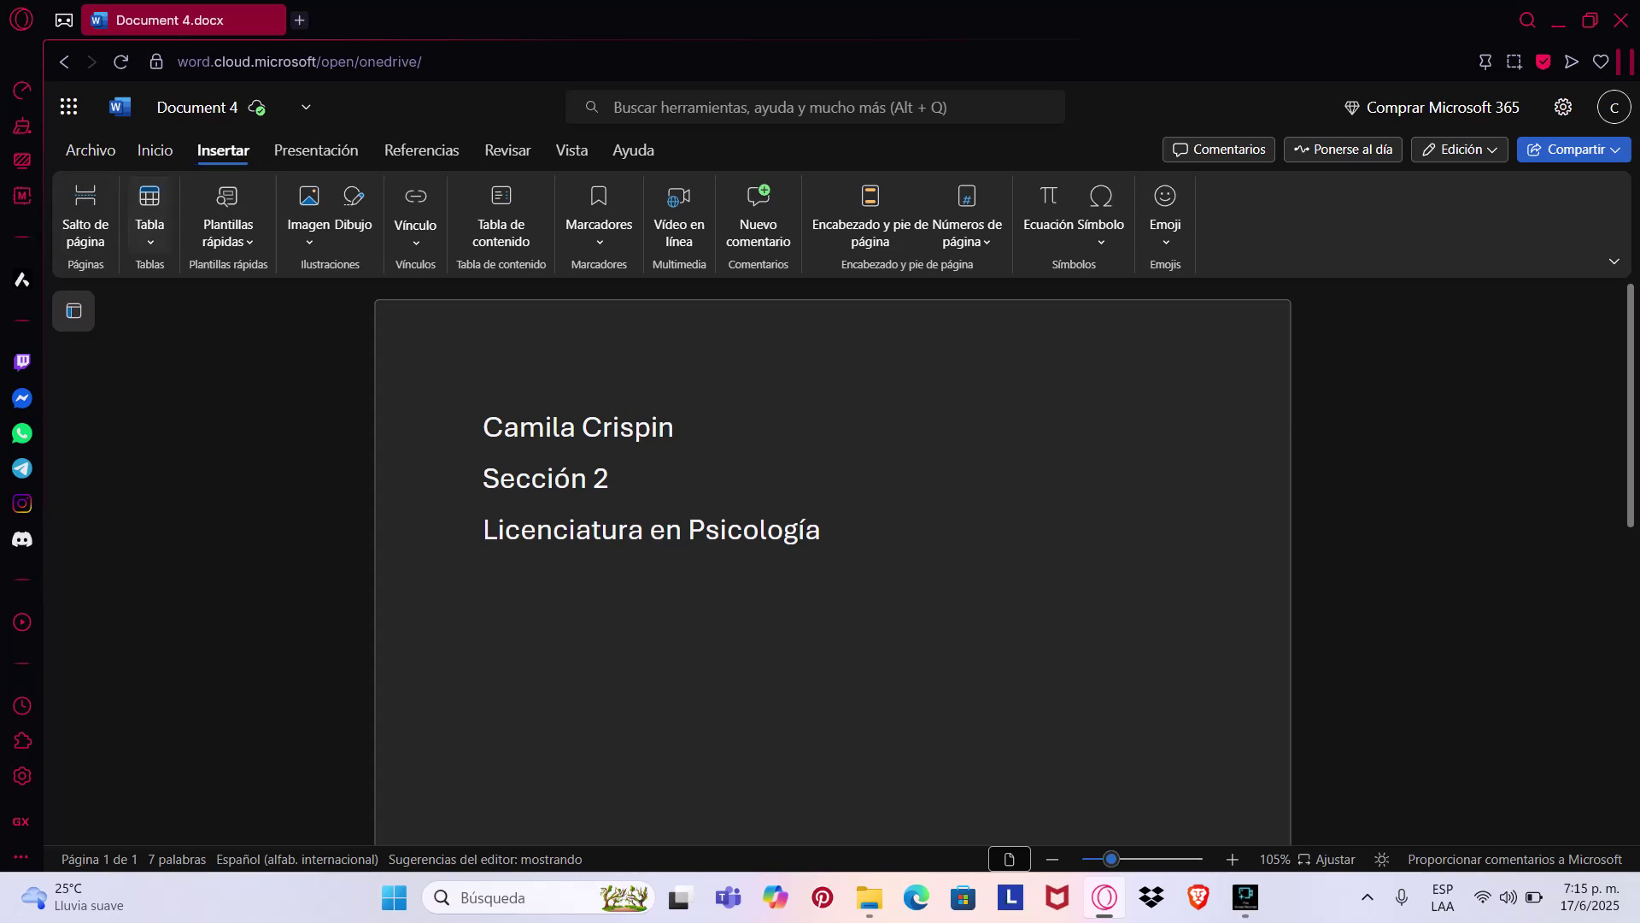
left_click(149, 214)
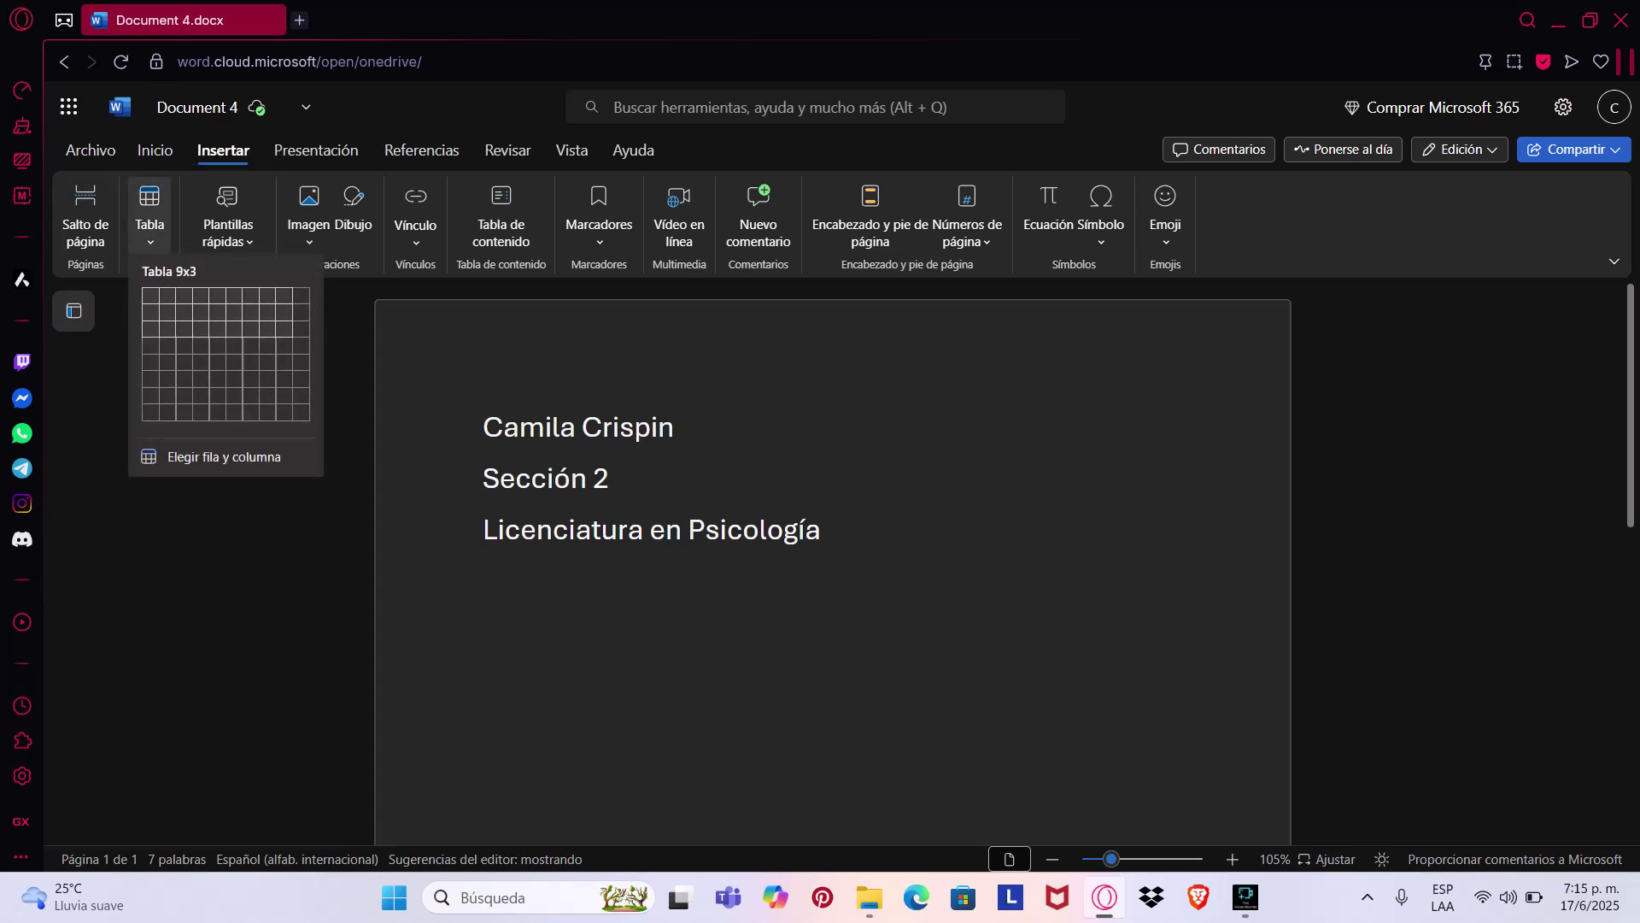
left_click(284, 329)
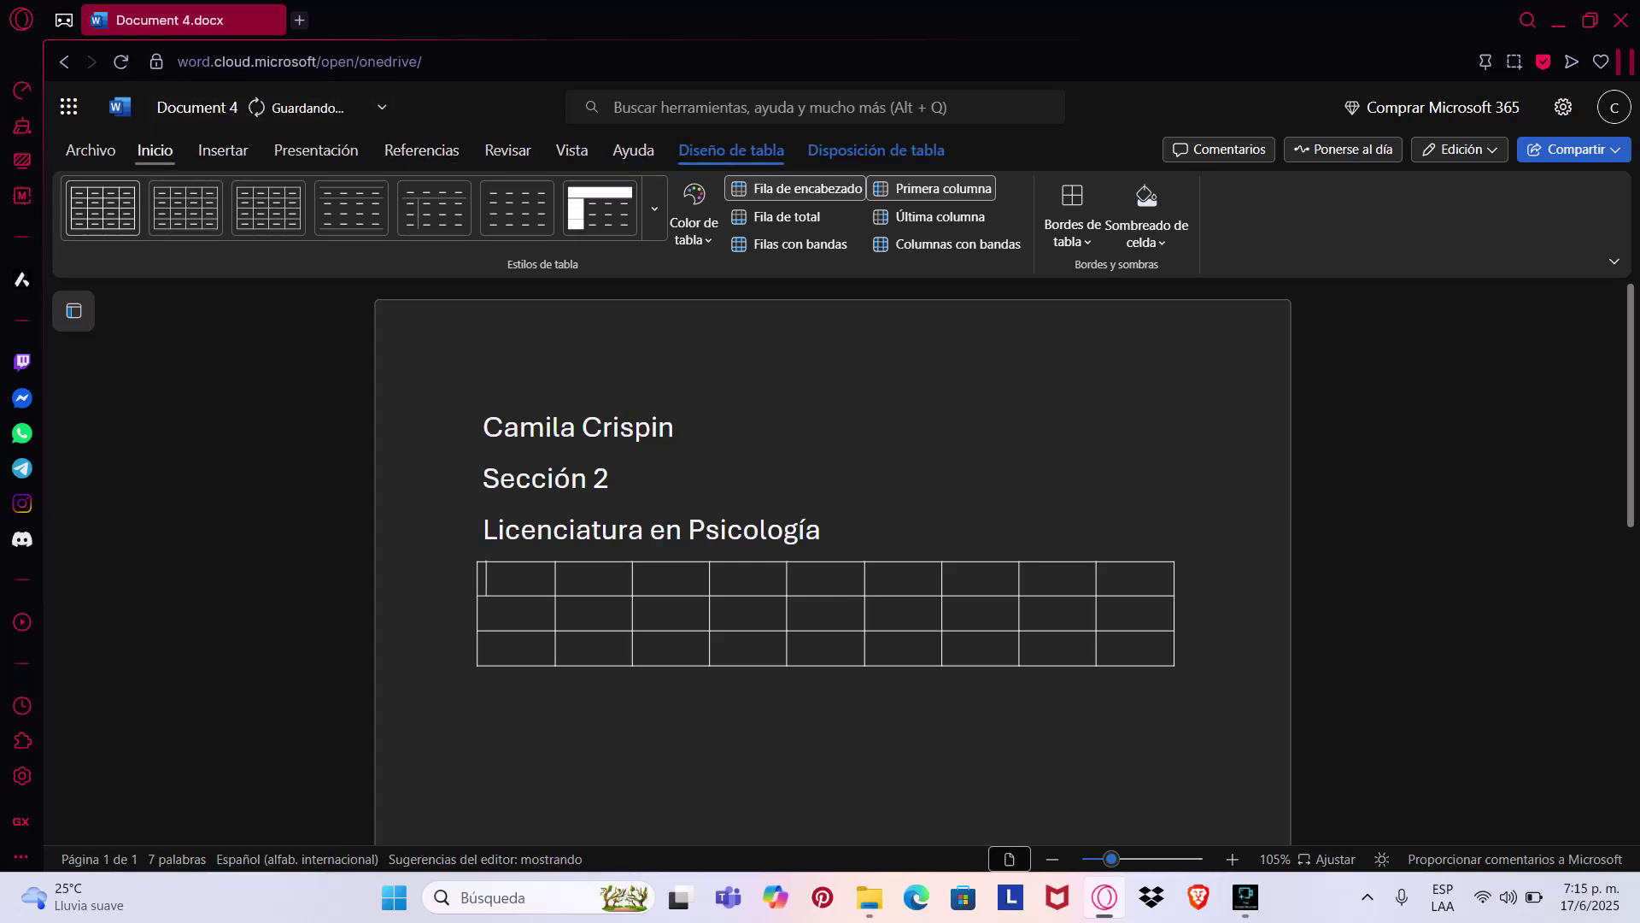
Insert the euro symbol (€) in the first cell of the table
left_click(155, 151)
left_click(223, 150)
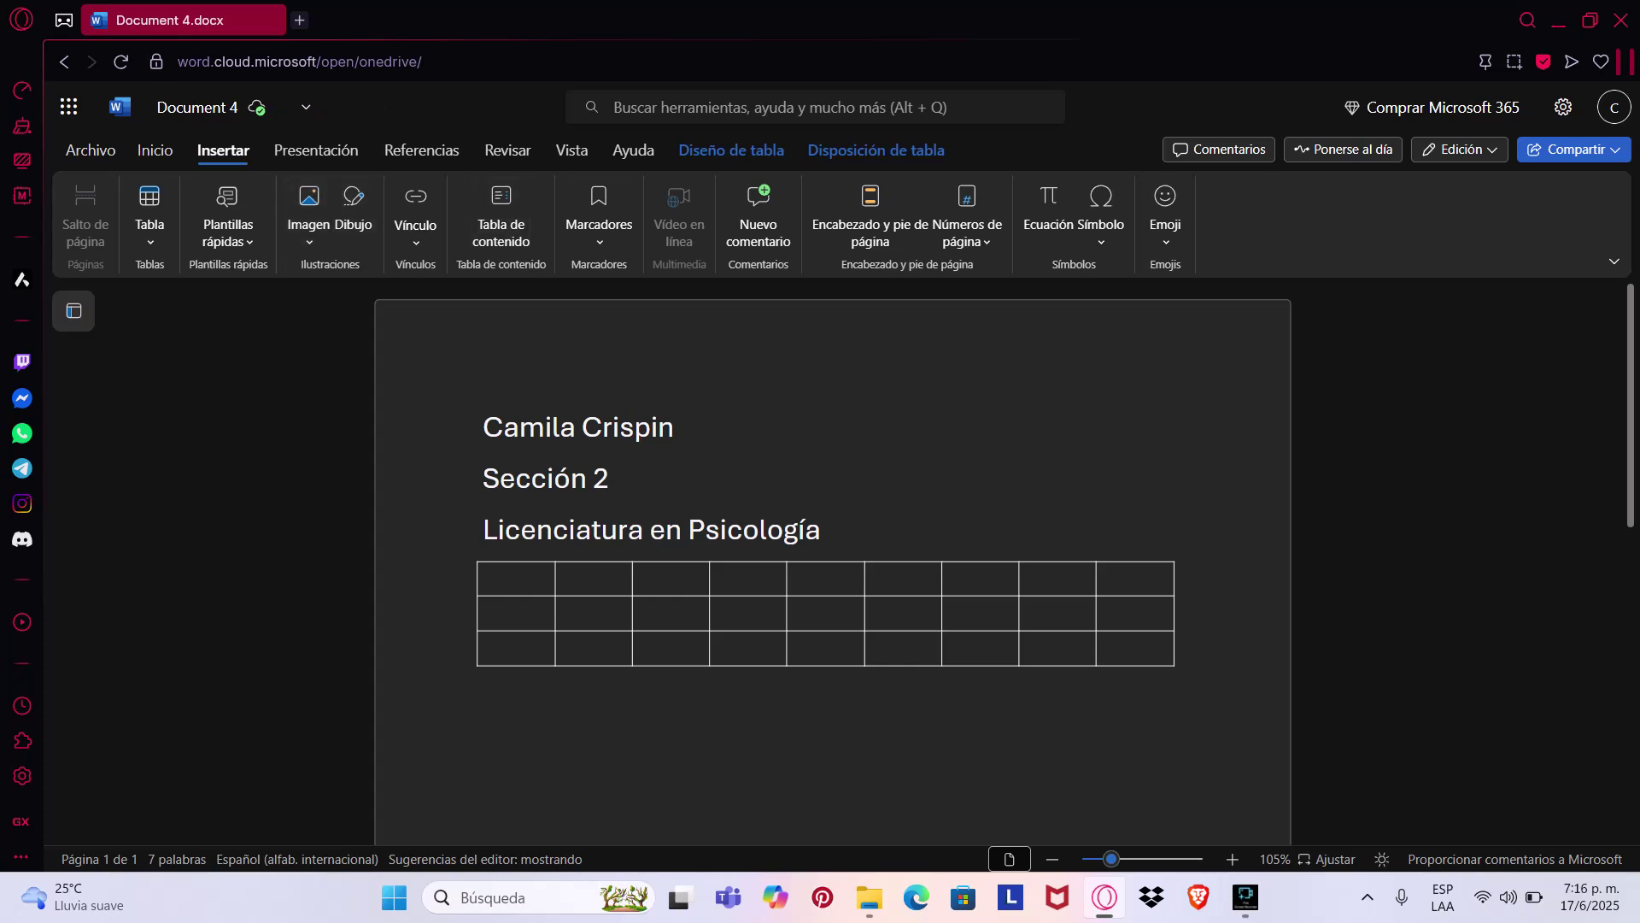
left_click(1101, 224)
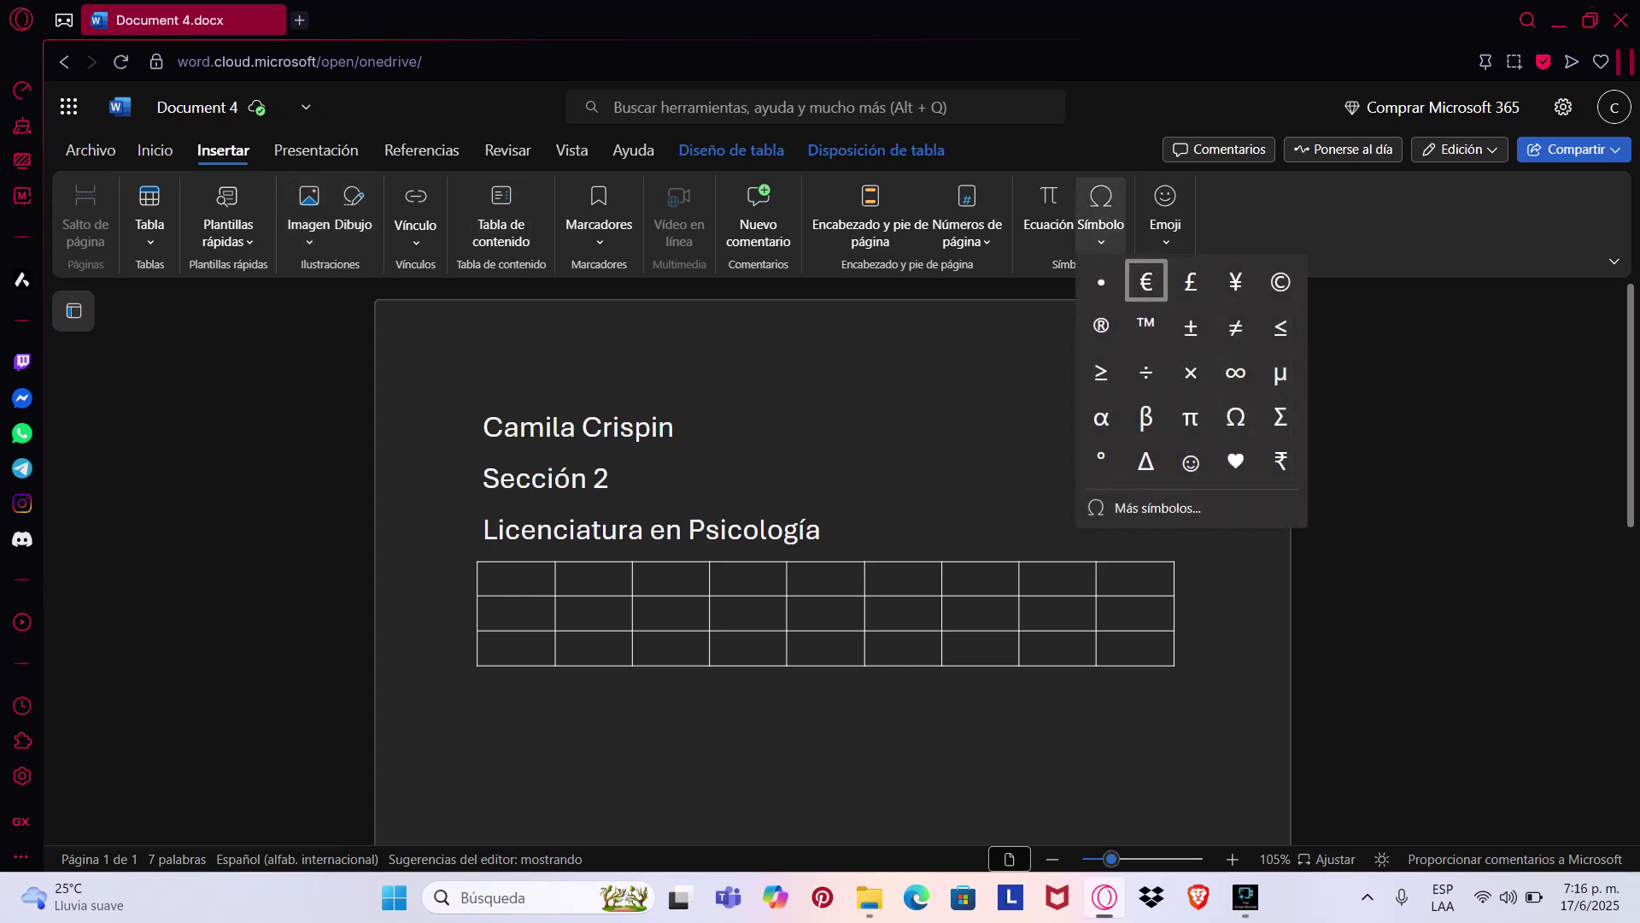
left_click(1146, 281)
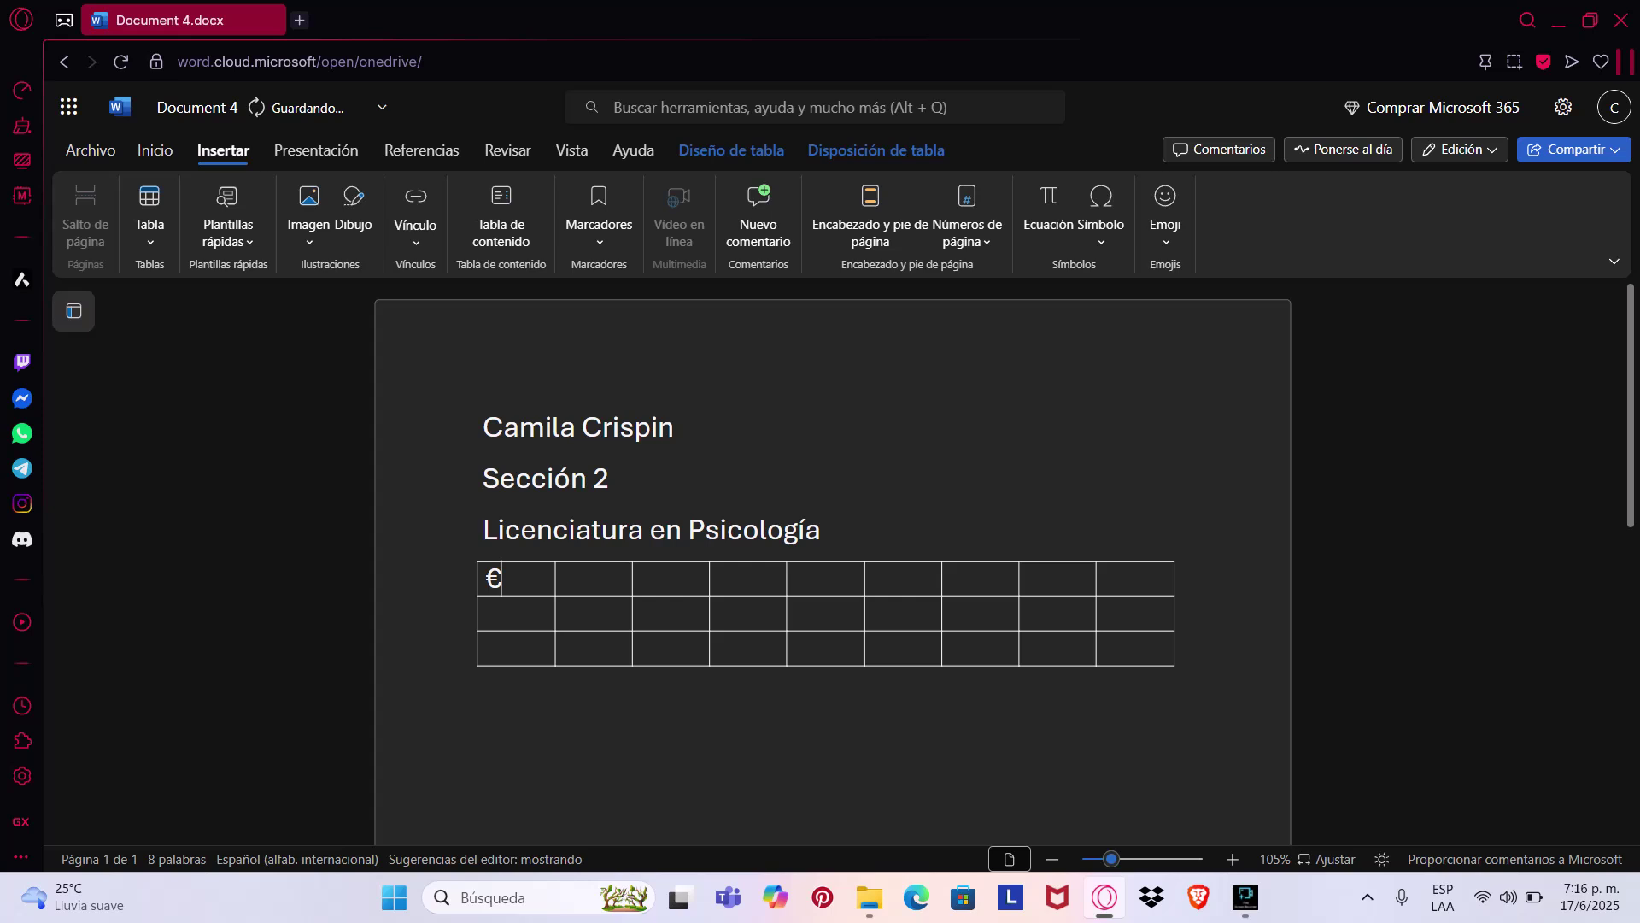
Examine the page number positions, the margin presets and the paper sizes available for the document
left_click(967, 217)
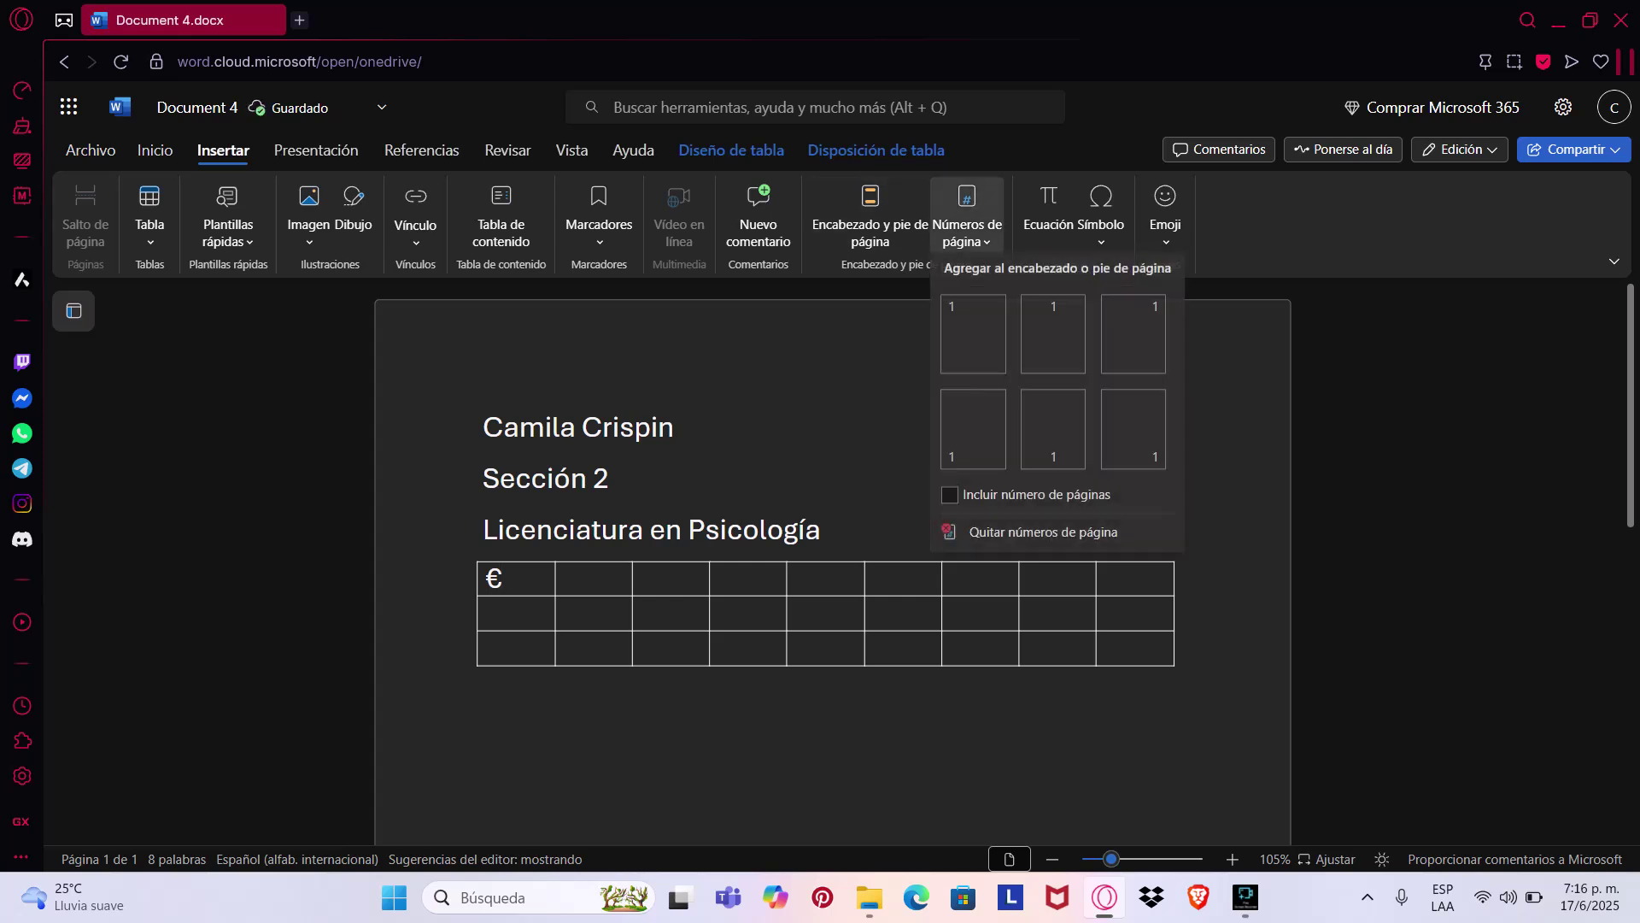
left_click(968, 217)
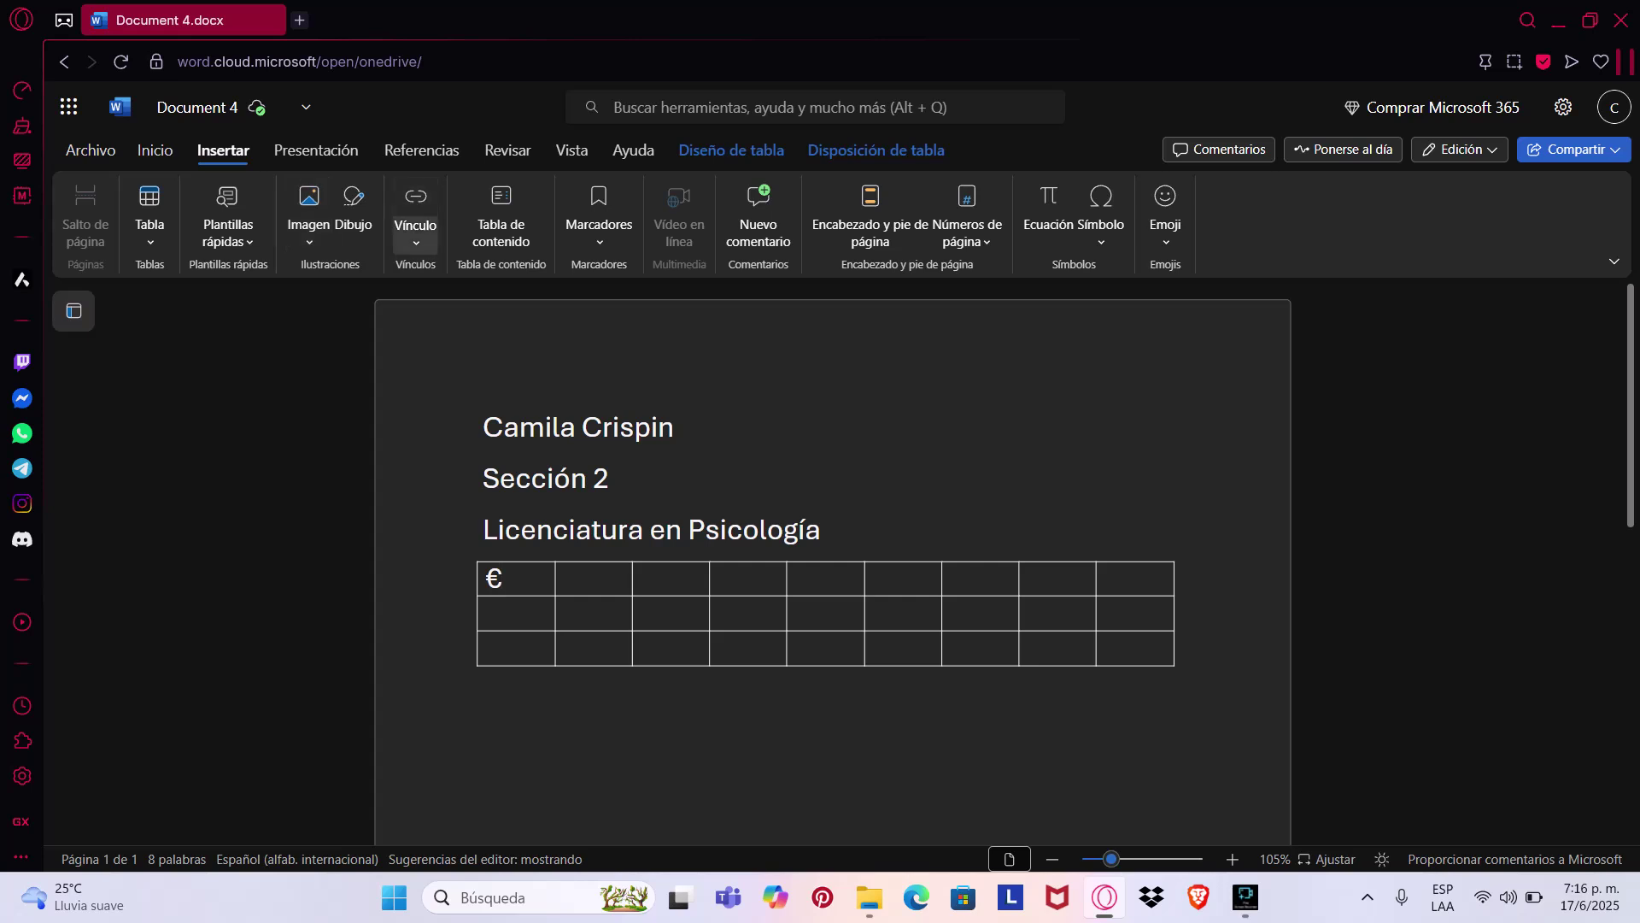
left_click(316, 151)
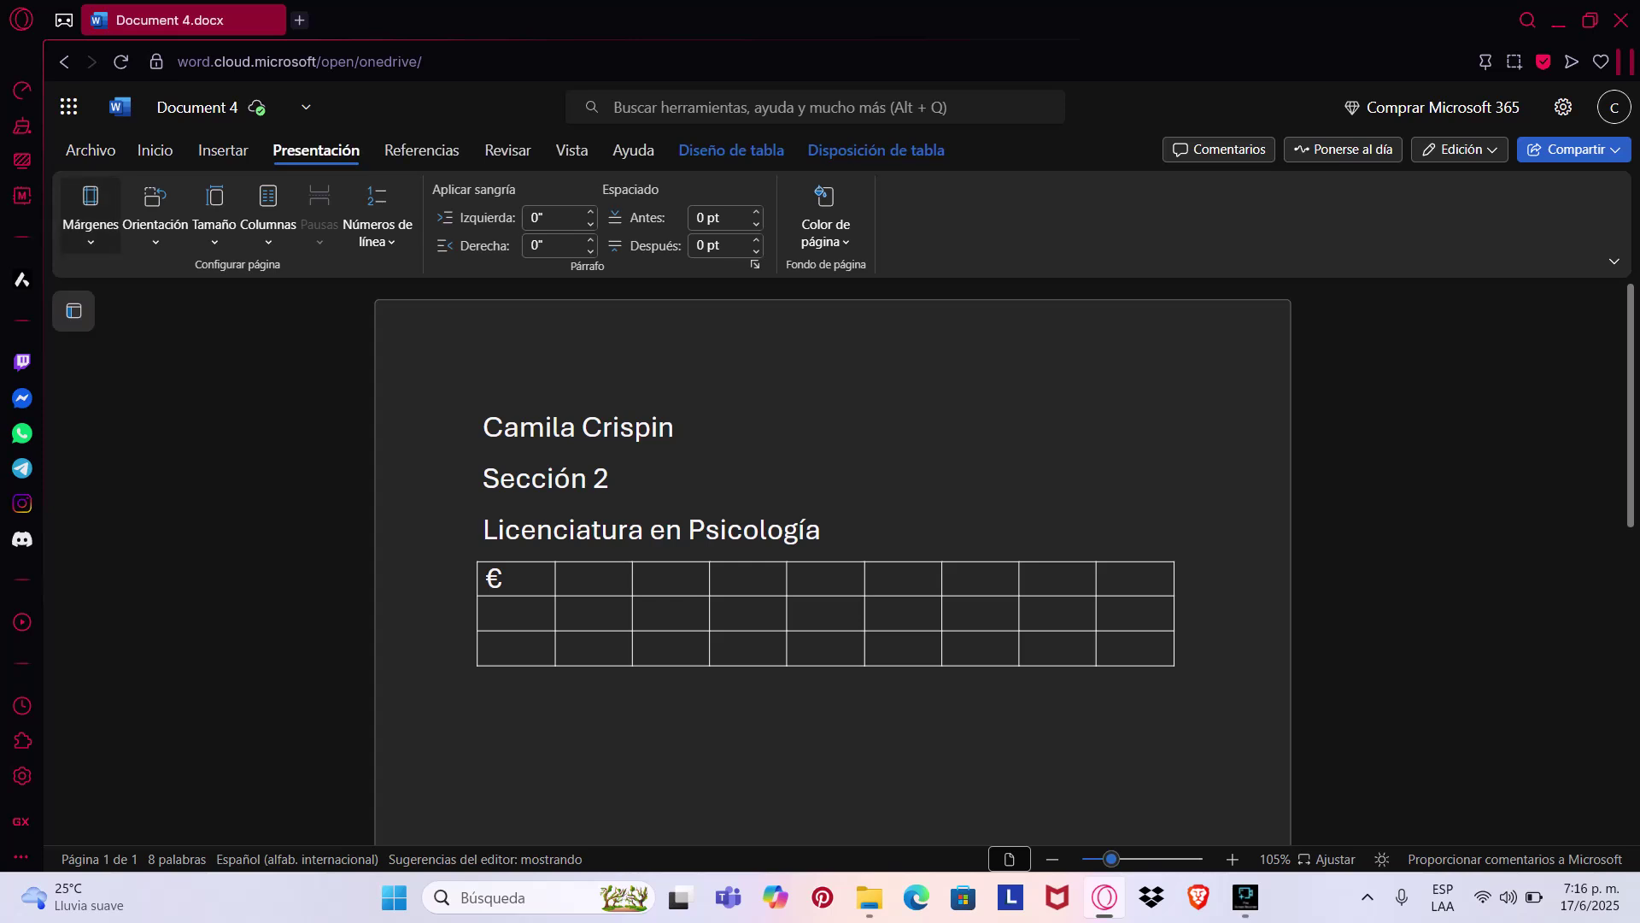
left_click(90, 214)
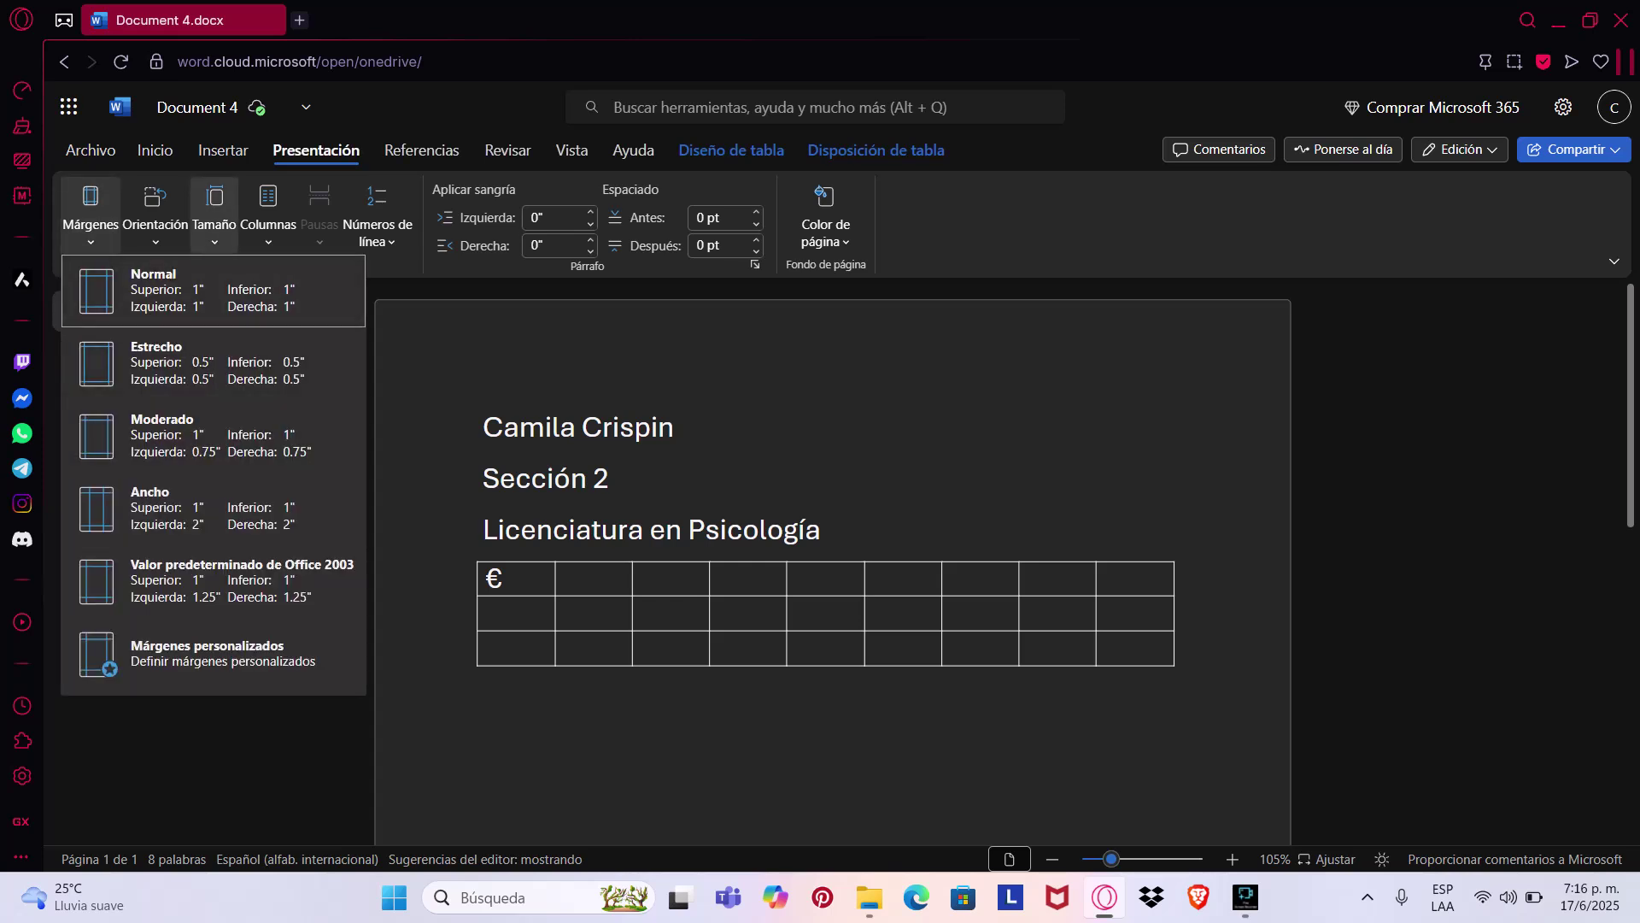
left_click(215, 213)
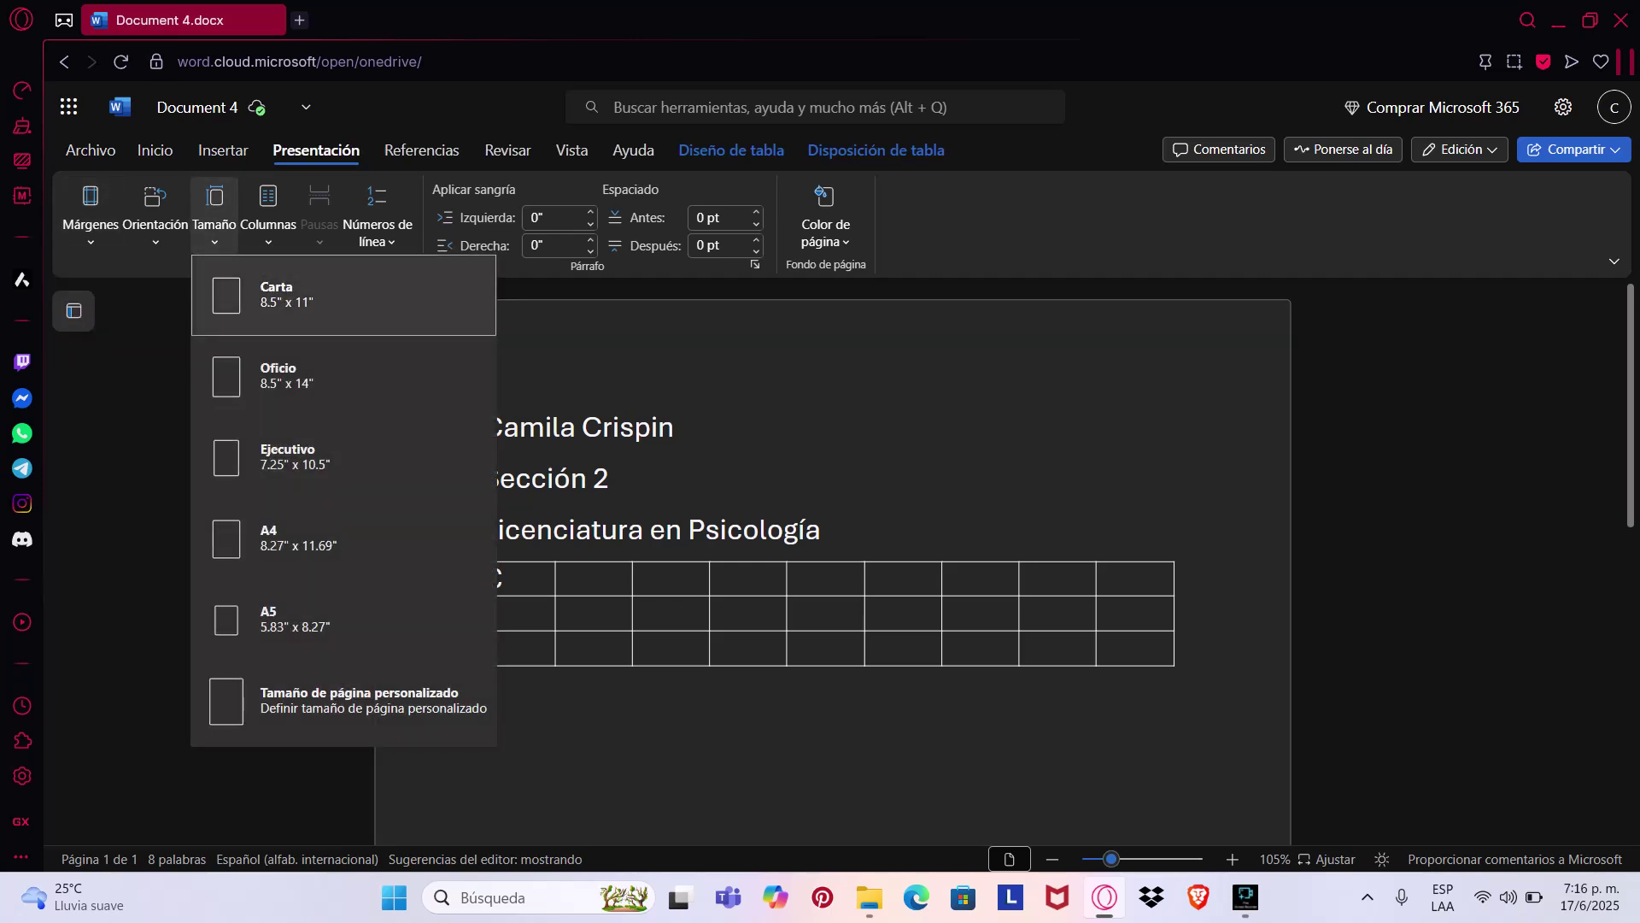
key("Escape")
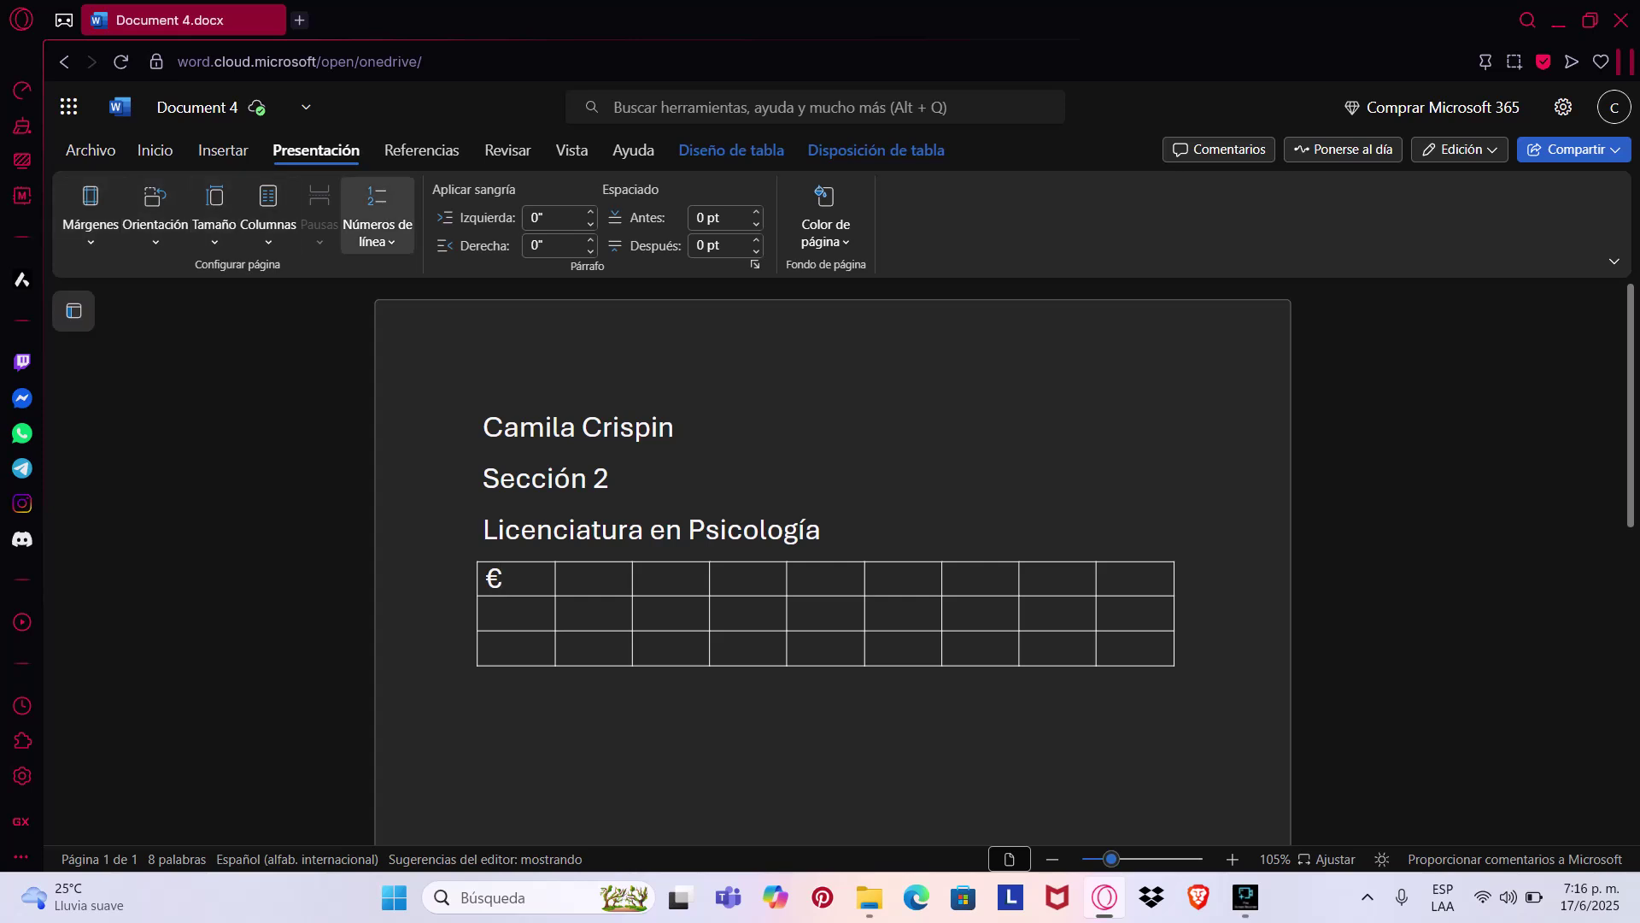
Set the left indent to 0.3" for the € paragraph in the table and to 0.2" for the name line heading the document
left_click(589, 211)
left_click(589, 211)
left_click(589, 211)
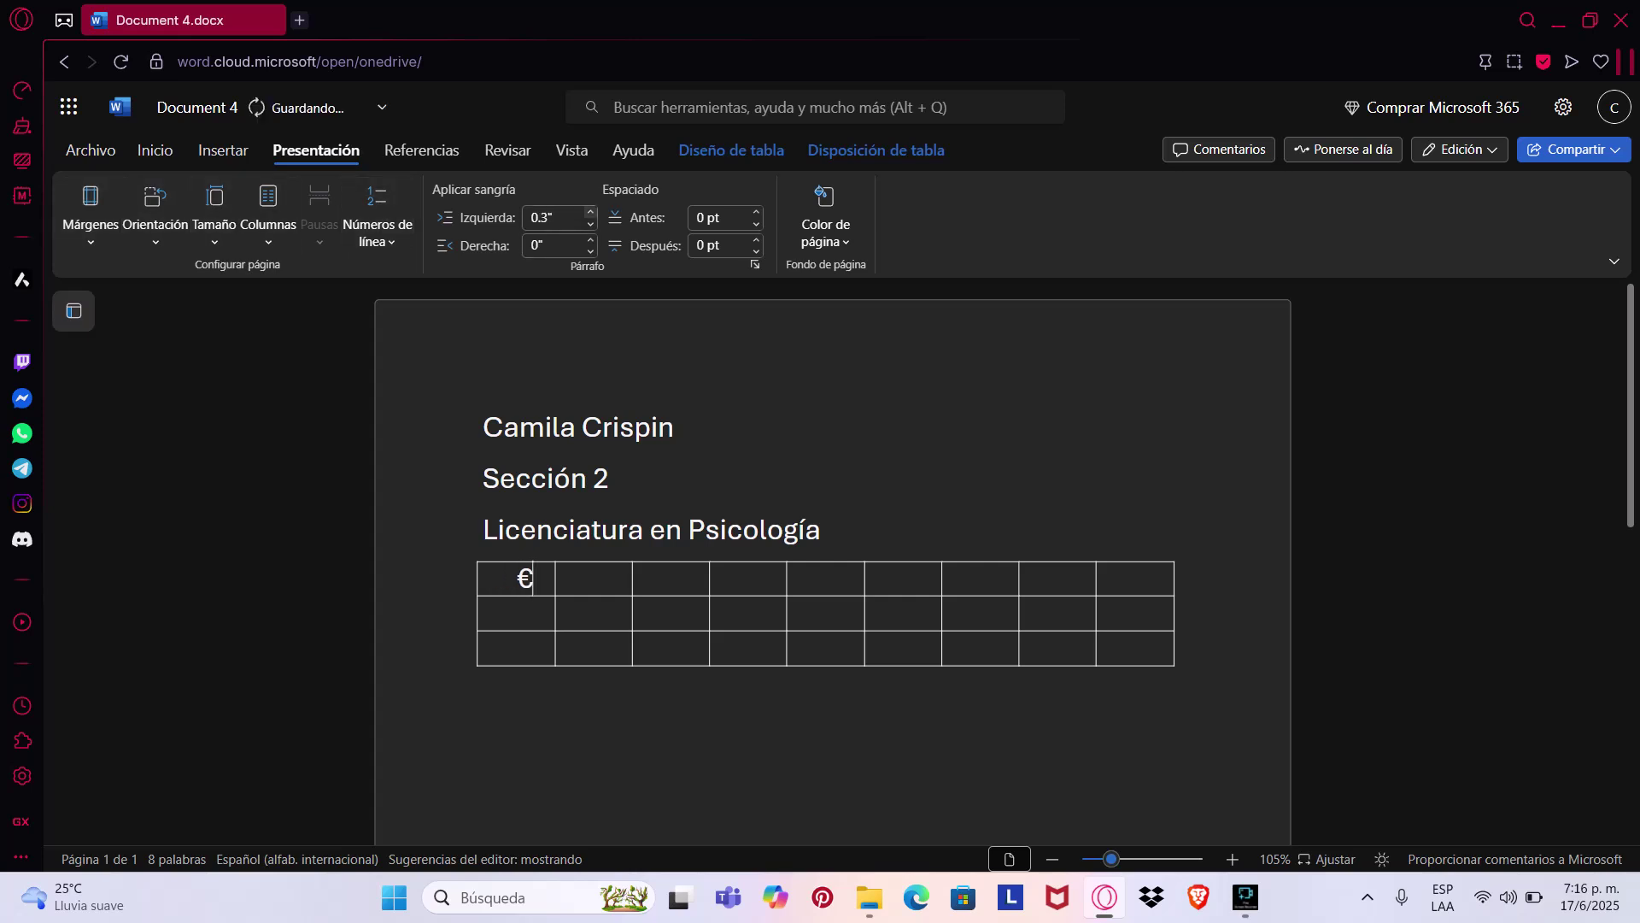
left_click(483, 427)
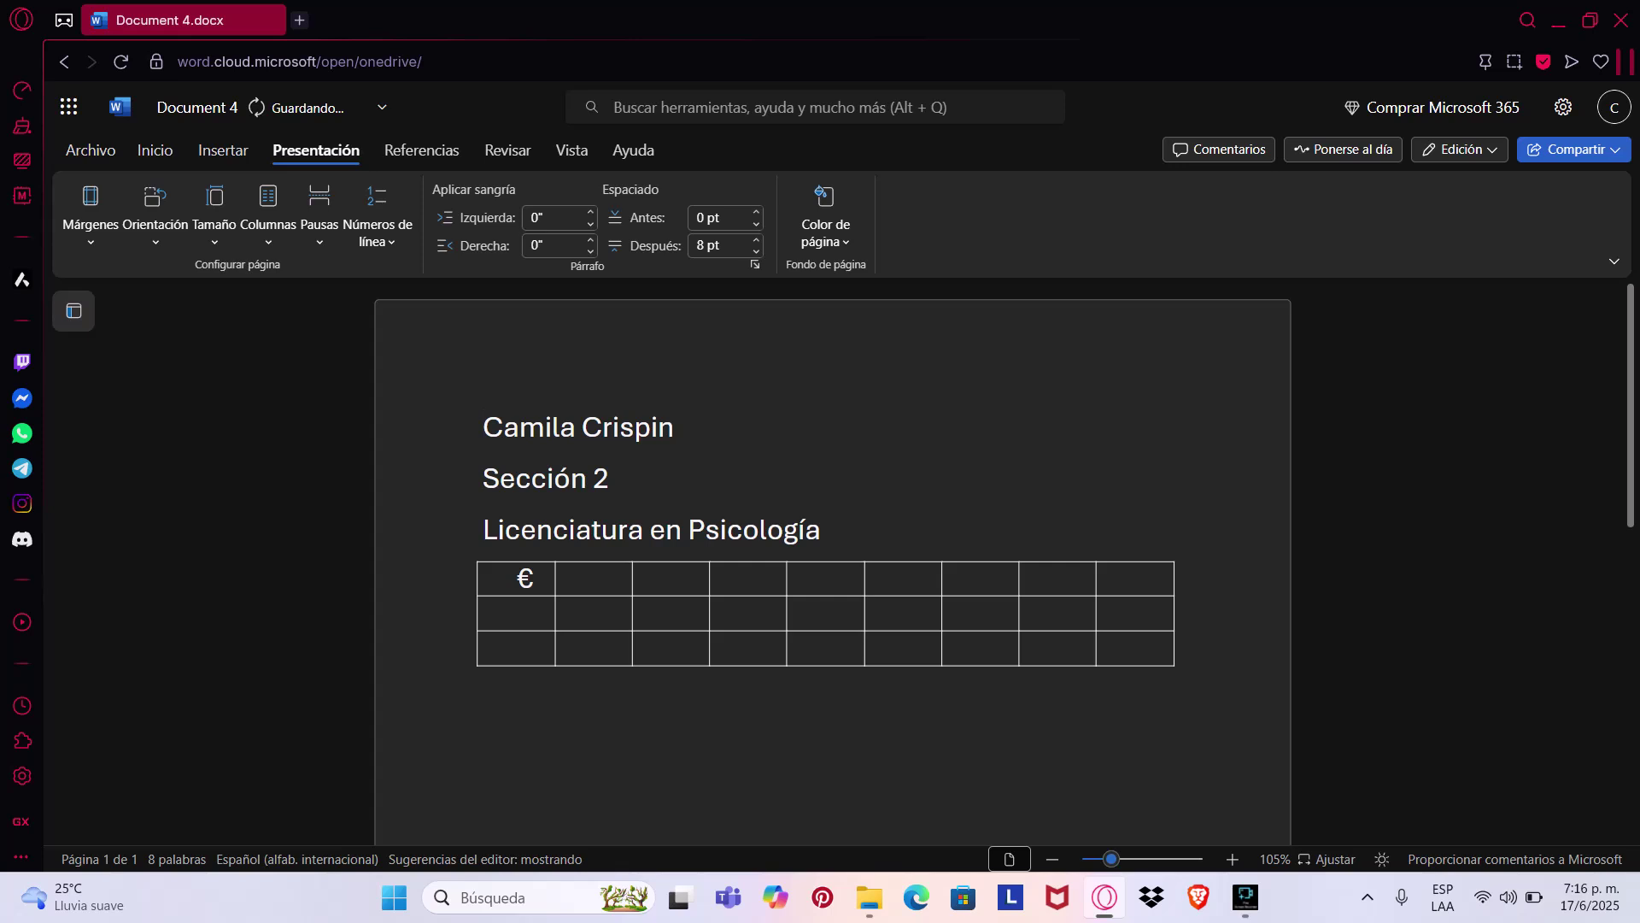
left_click(589, 211)
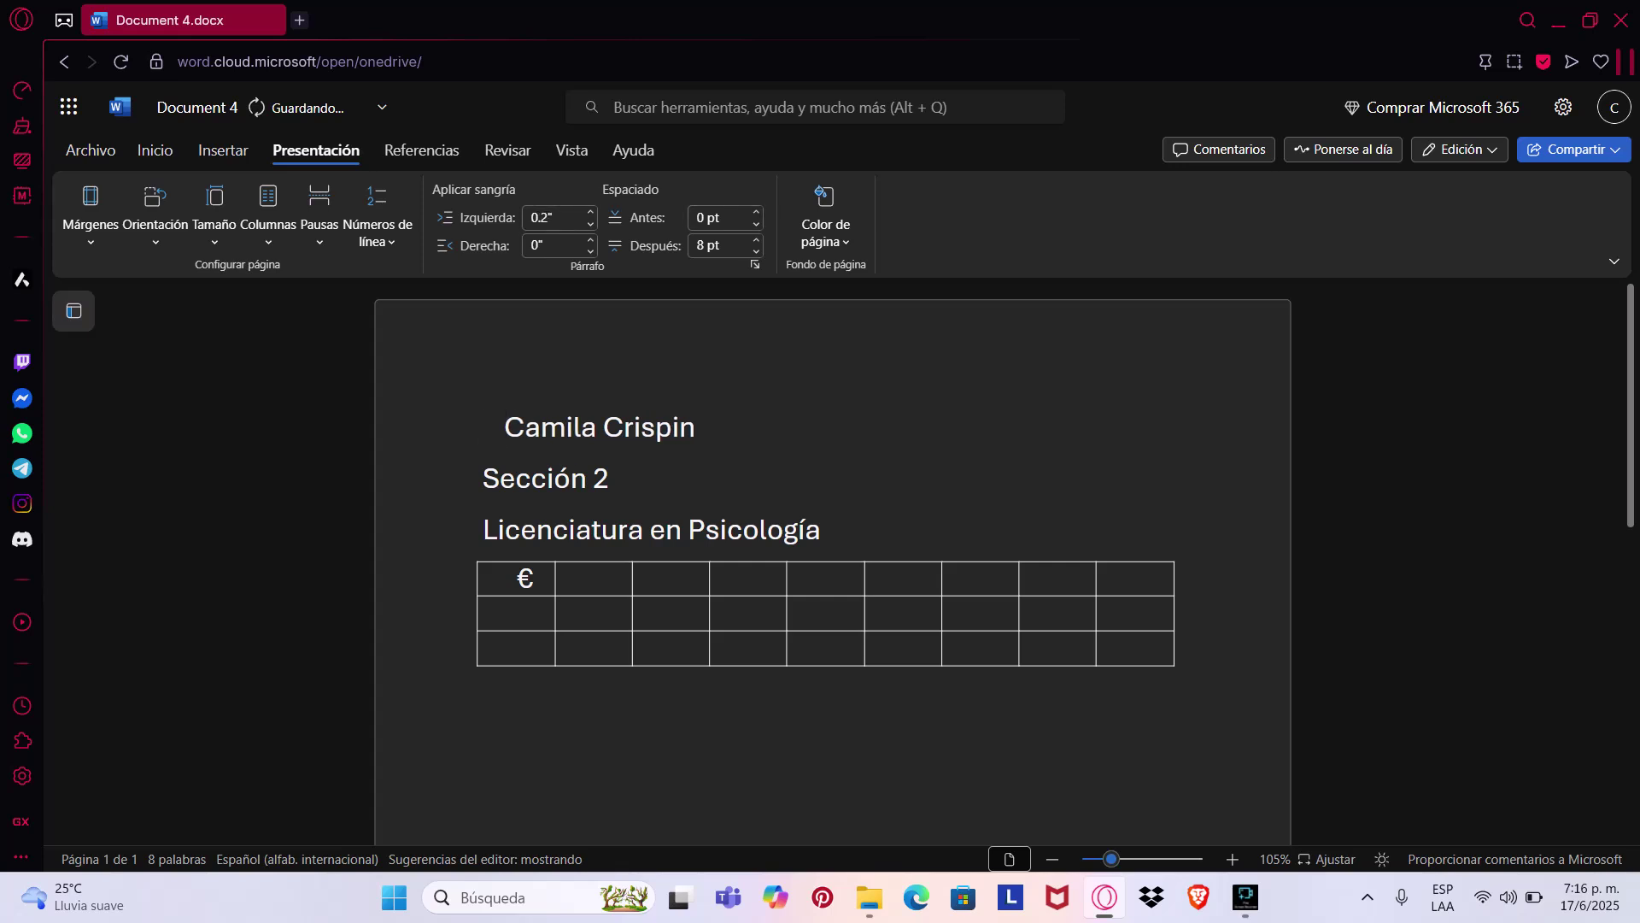
Examine the reference tools and the review tools, including the word count and translation options
left_click(421, 150)
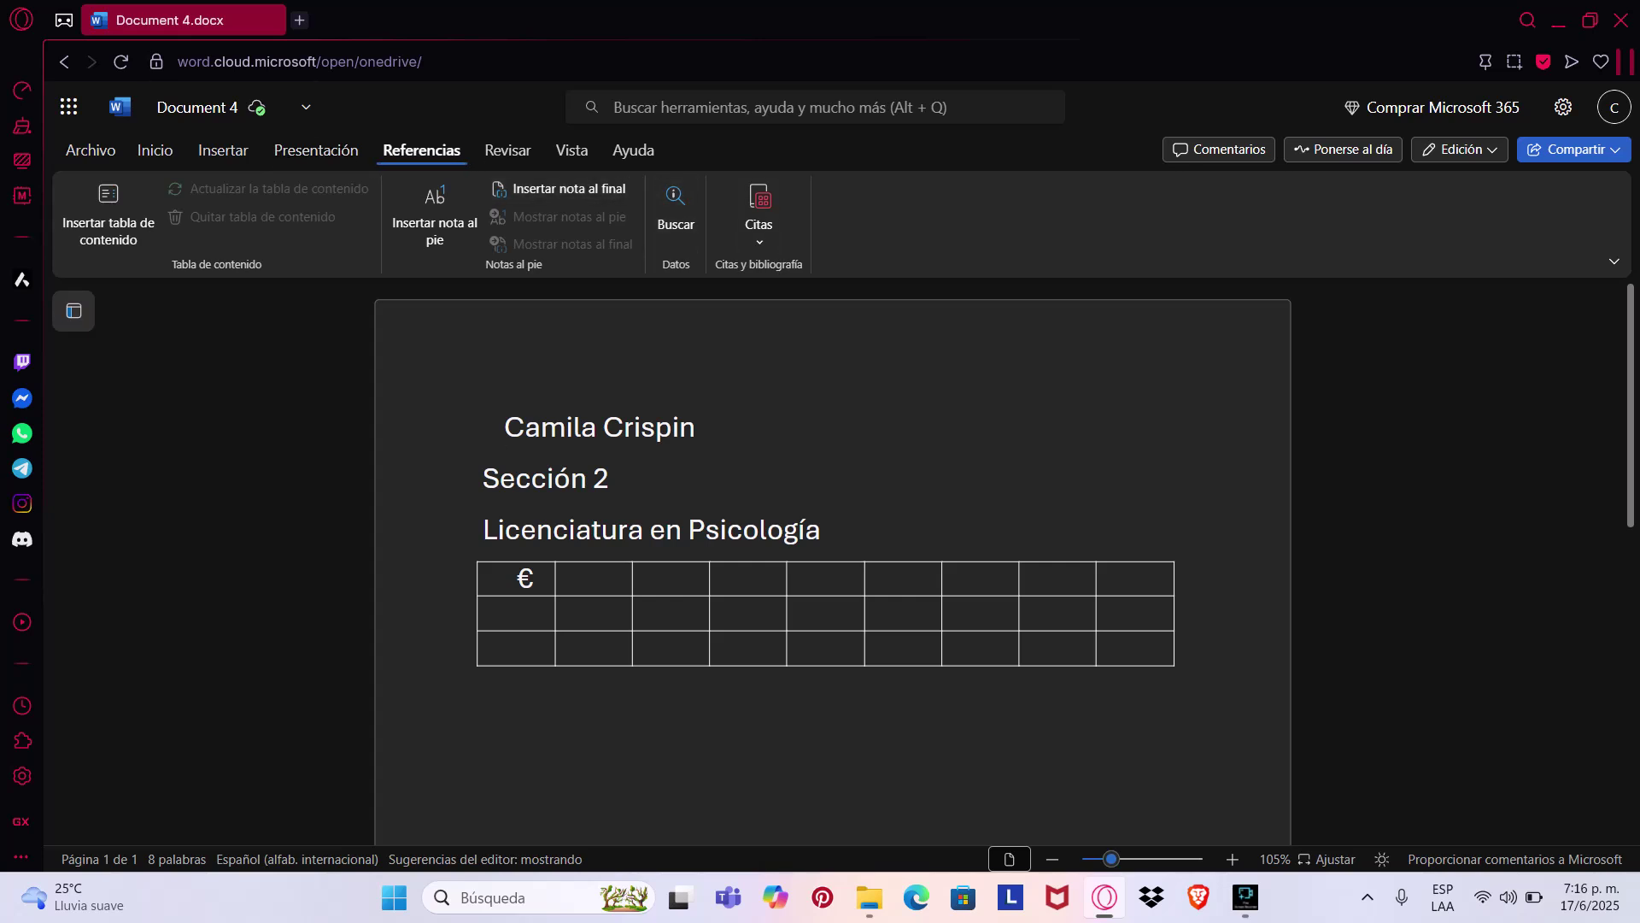
left_click(508, 149)
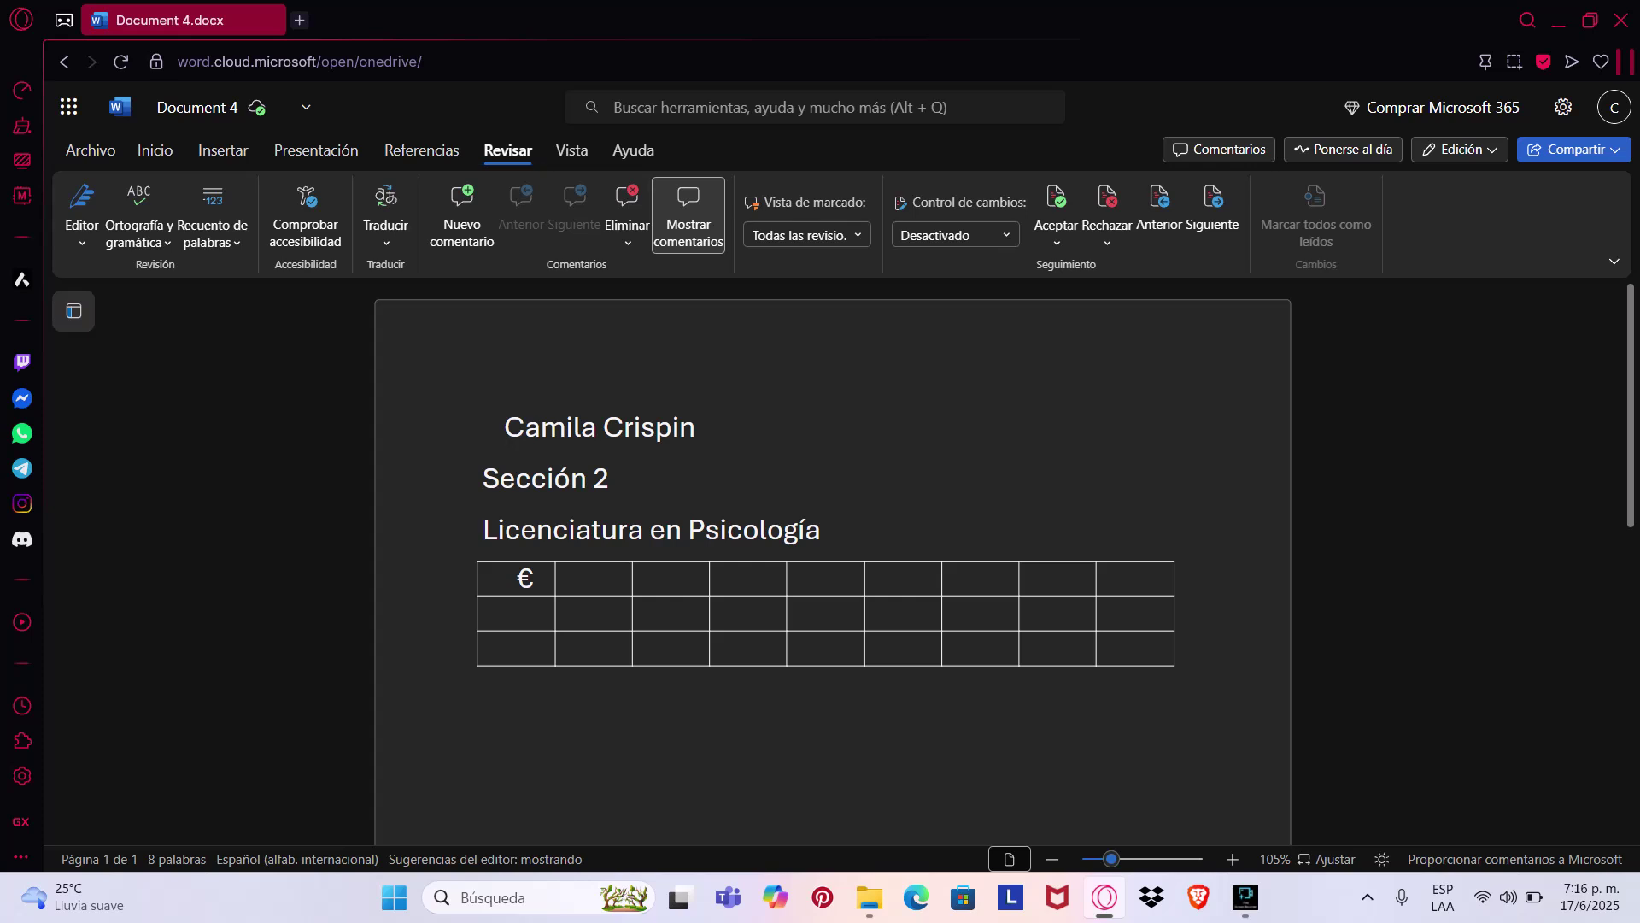
left_click_drag(521, 531, 761, 690)
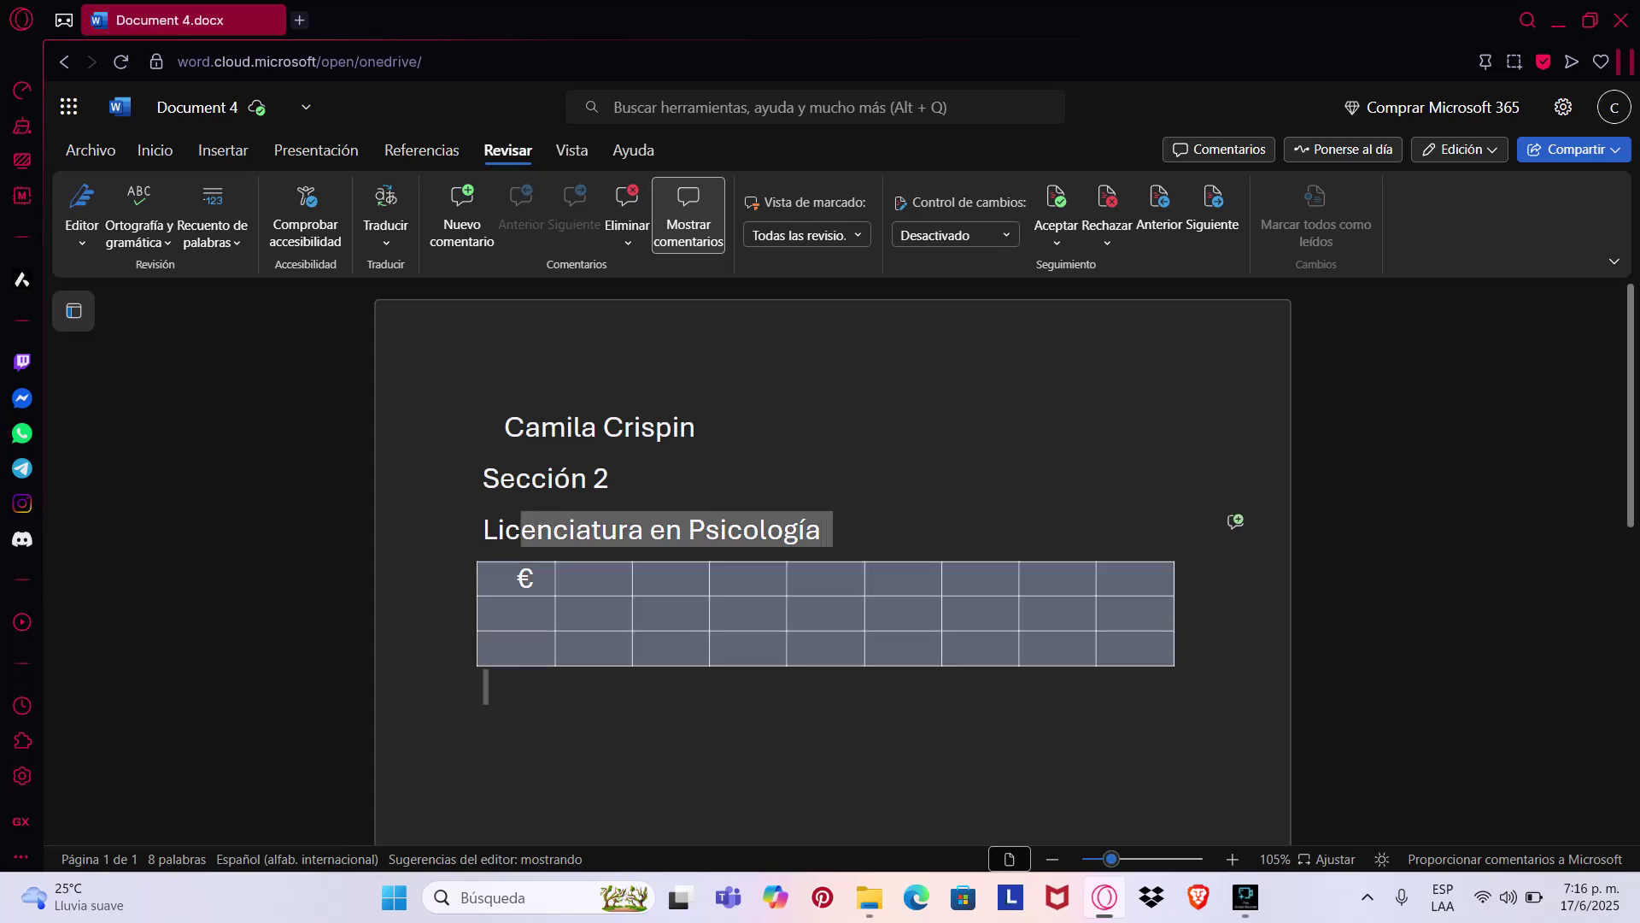
left_click(610, 479)
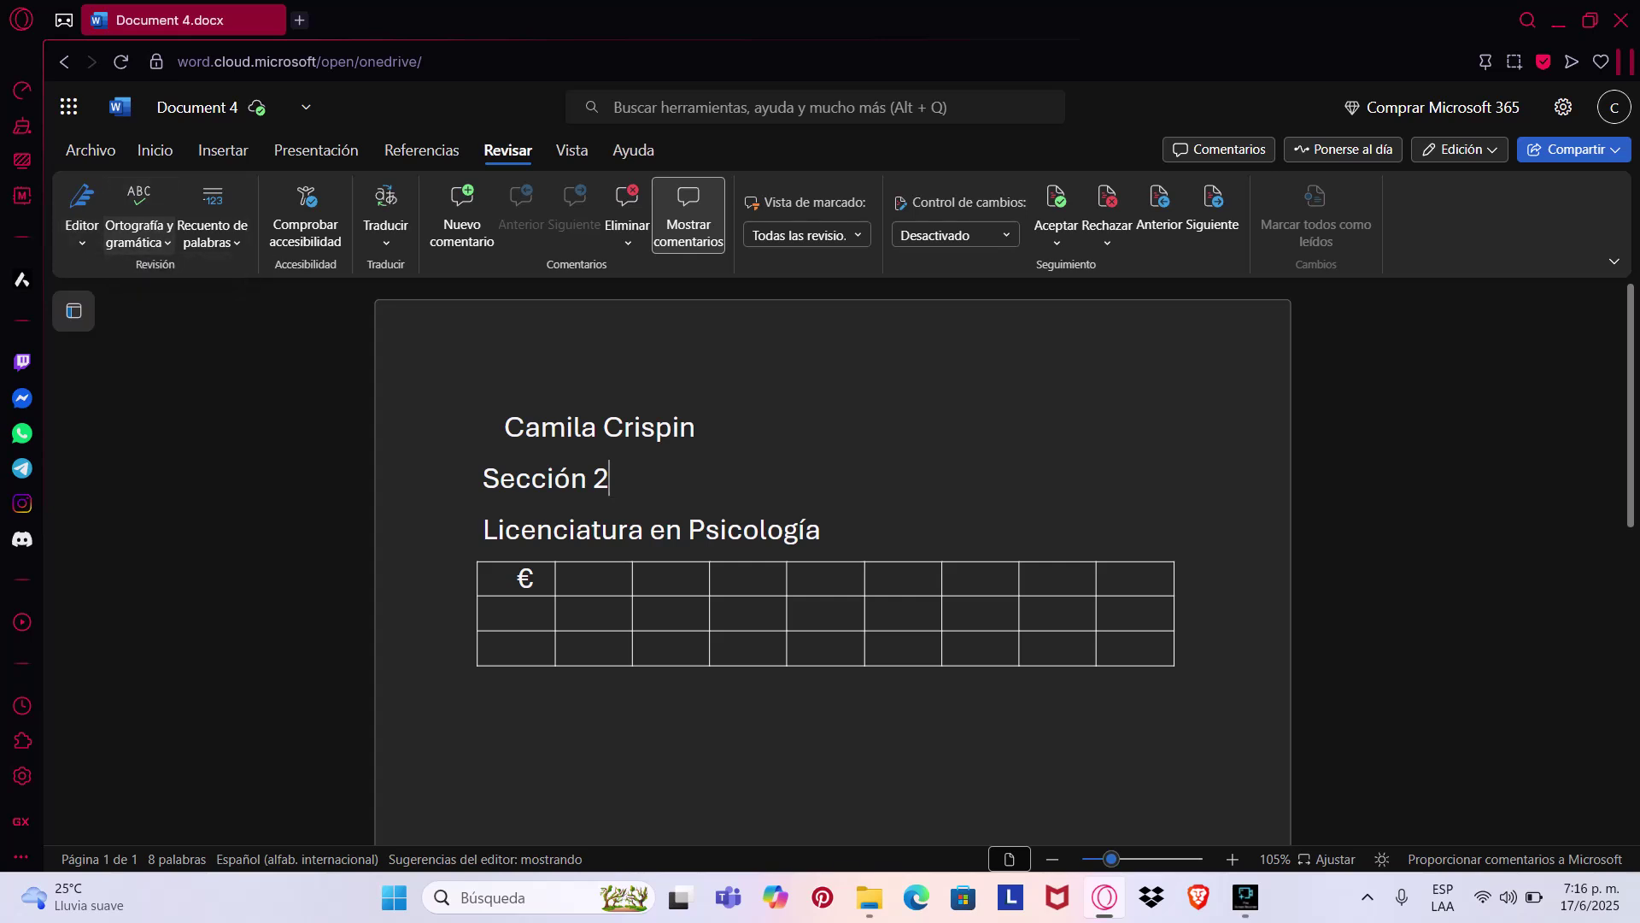
left_click(211, 239)
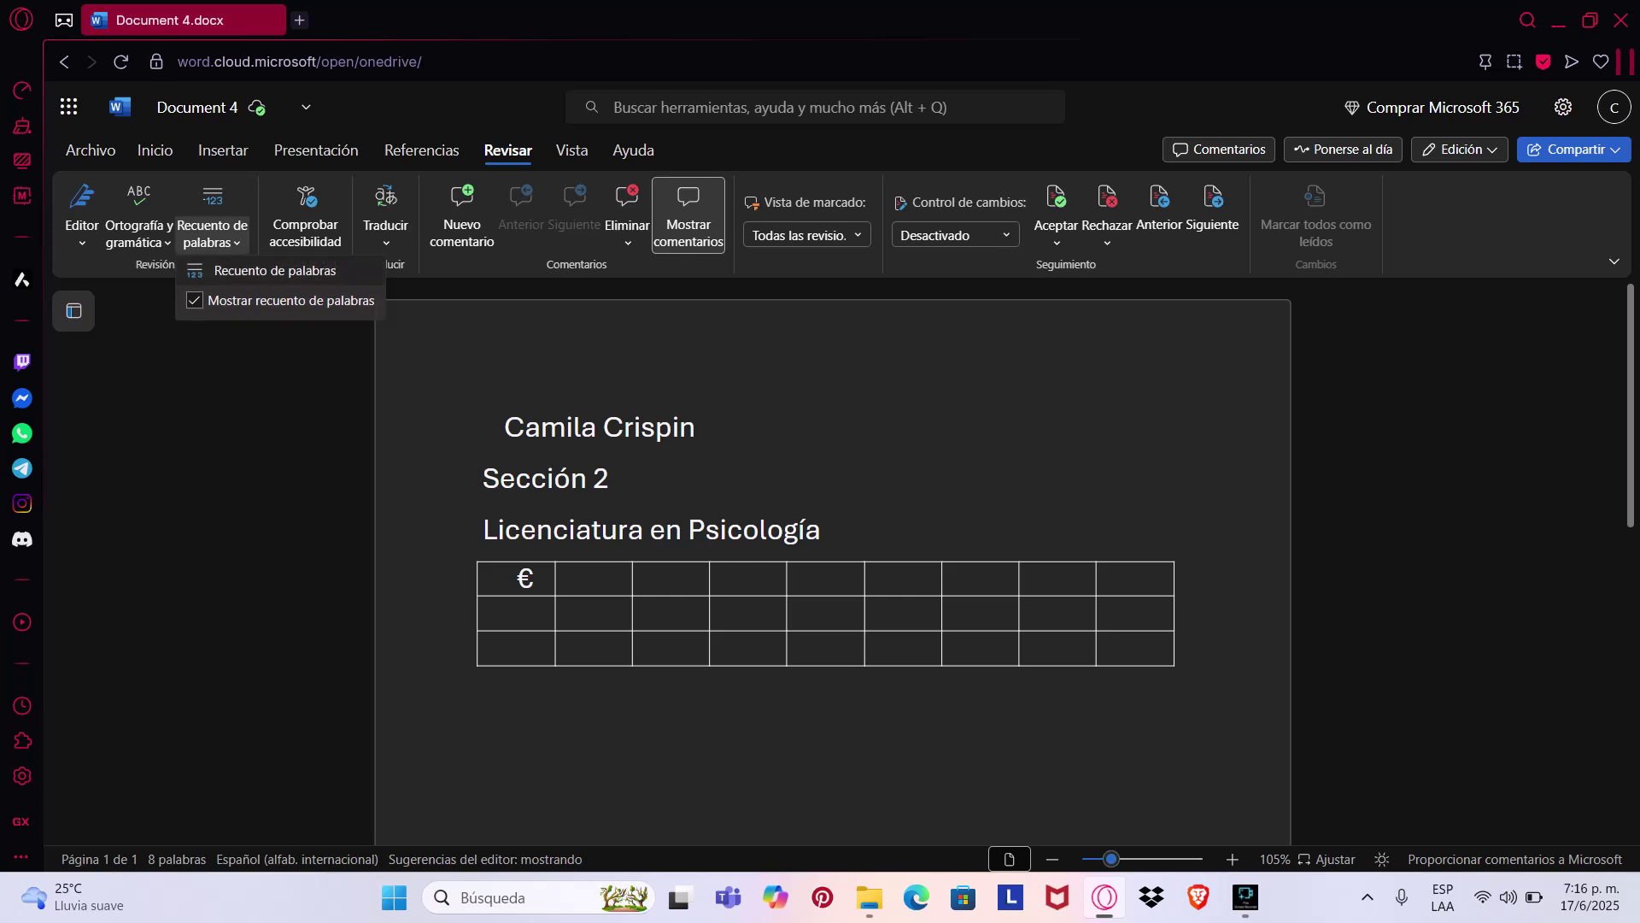
left_click(212, 240)
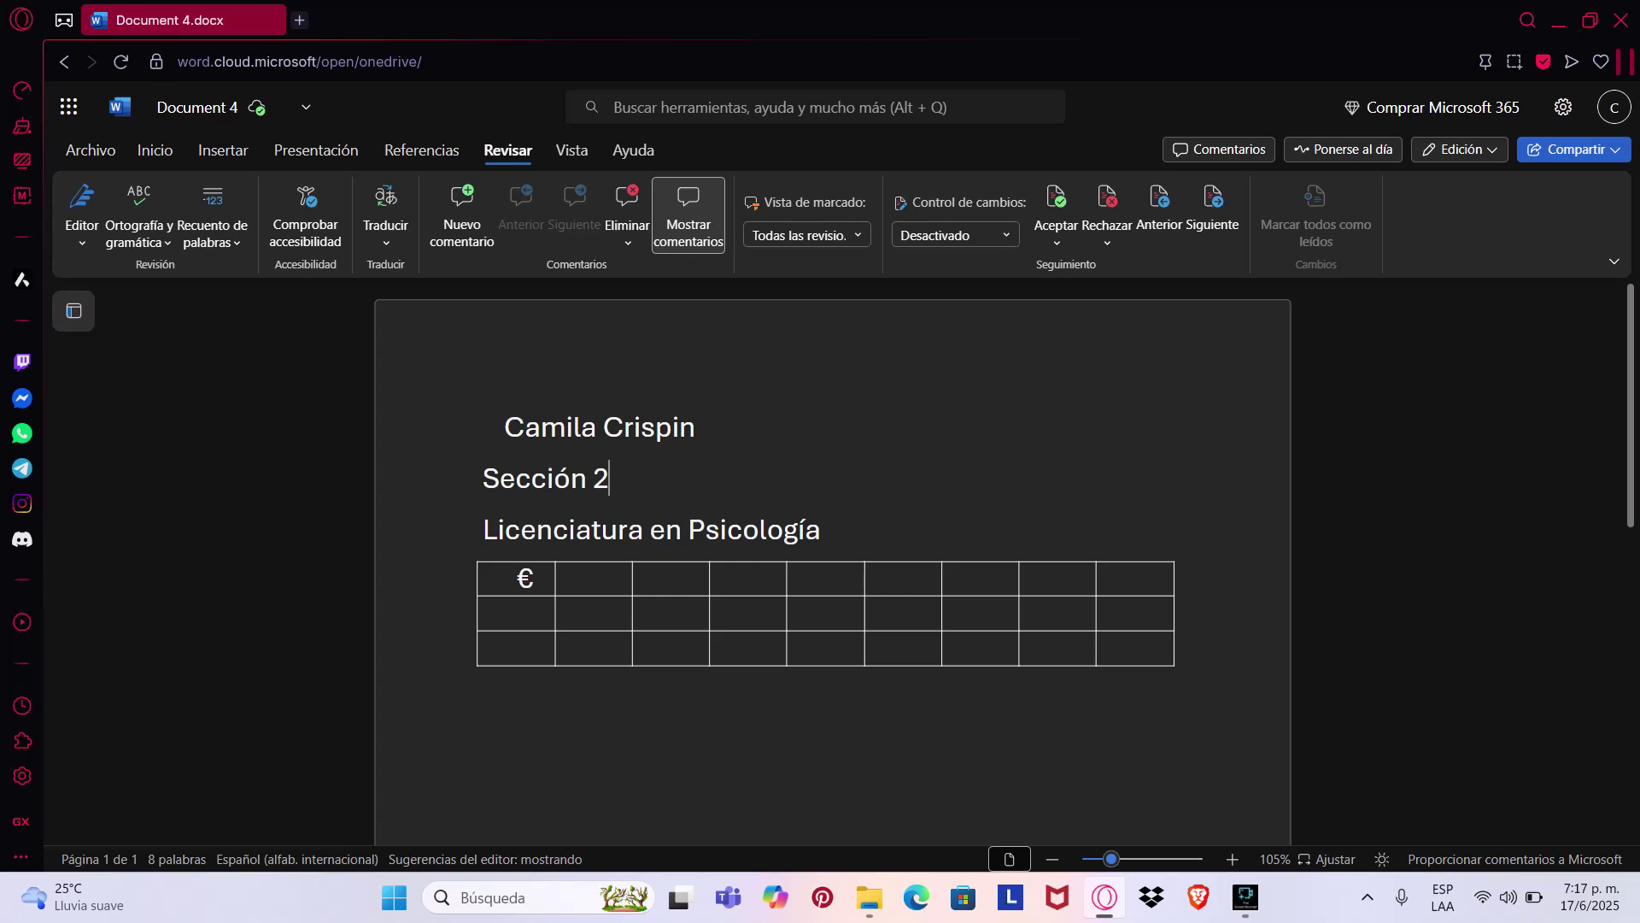
mouse_move(1112, 859)
left_mouse_down()
mouse_move(1147, 859)
mouse_move(1110, 859)
left_mouse_up()
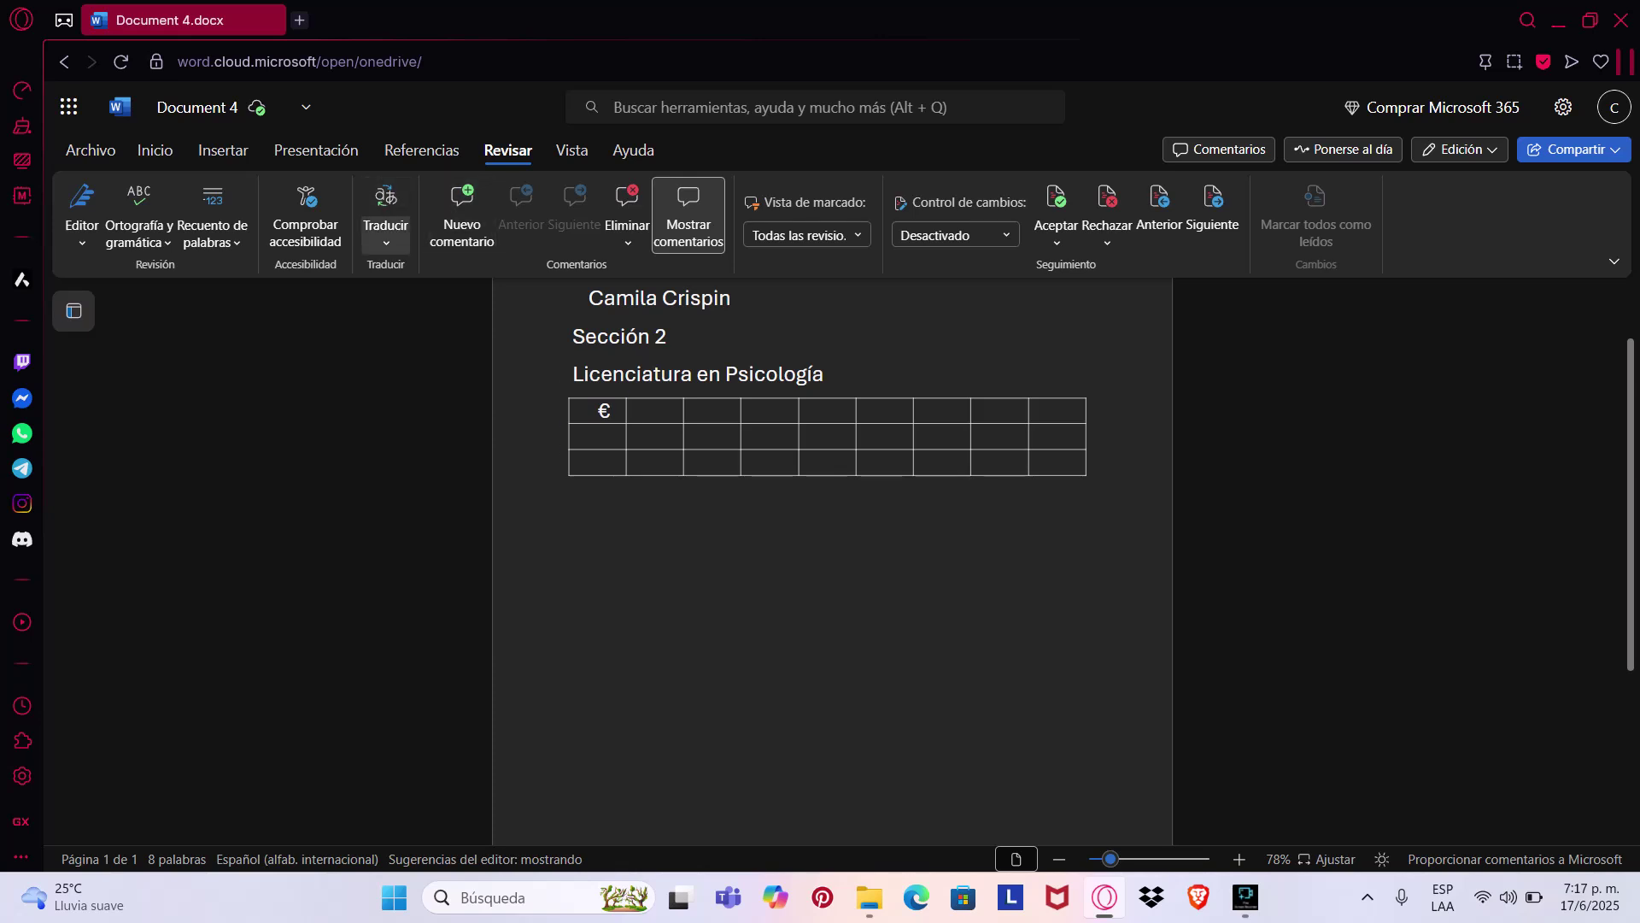
left_click(387, 242)
left_click(666, 335)
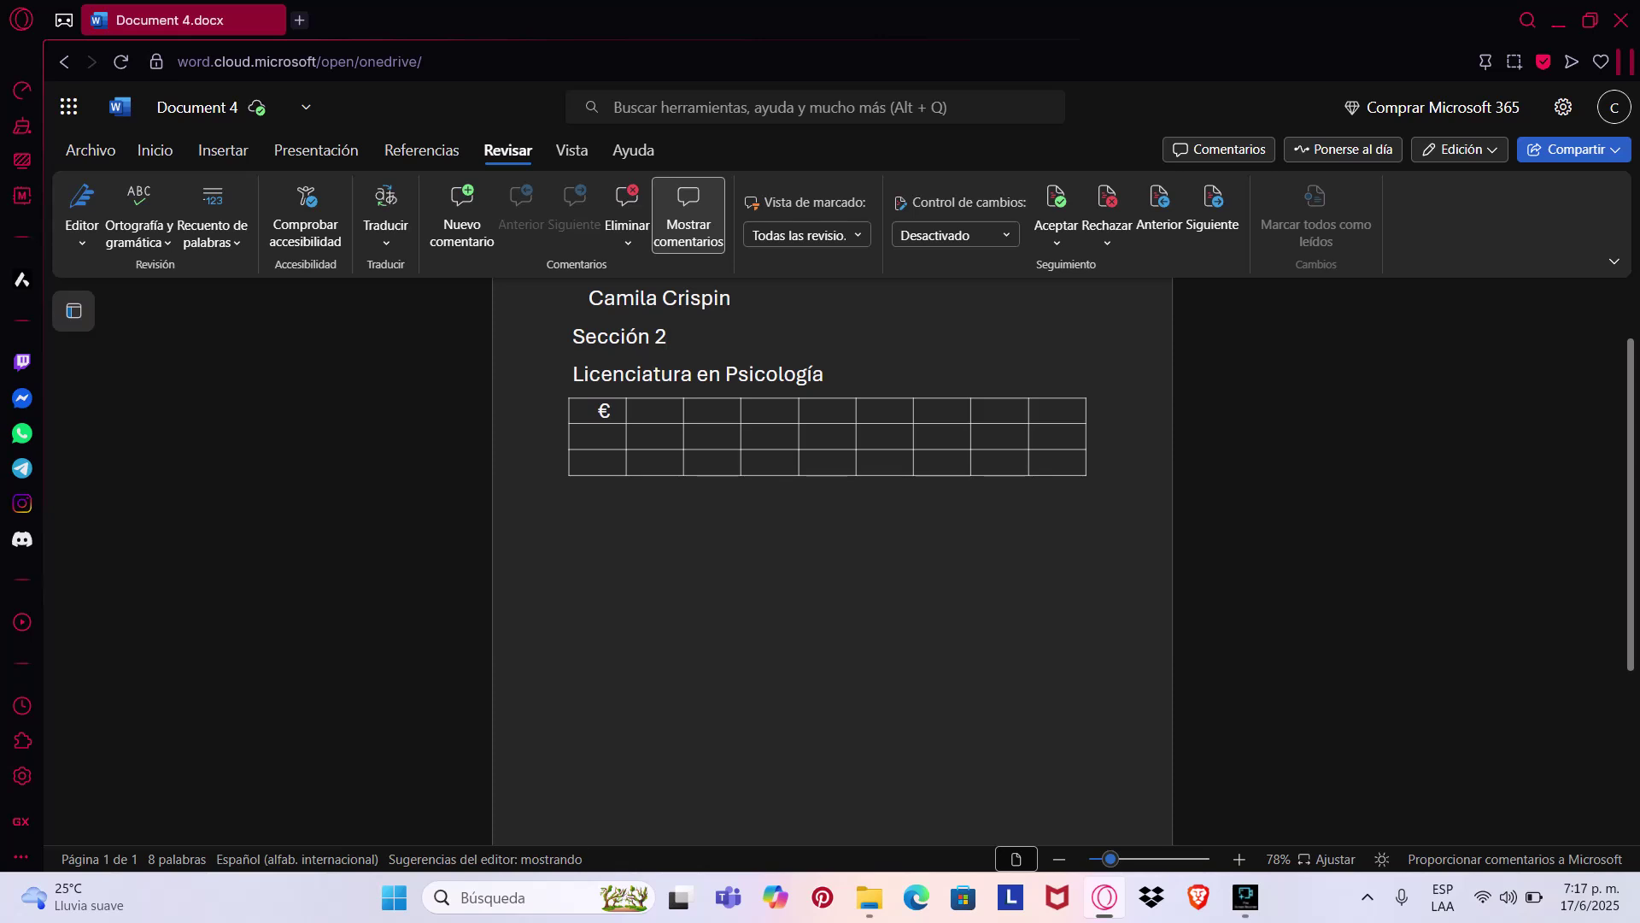
Show the ruler and shift the left indent of the "Sección 2" line slightly outward into the page margin
left_click(572, 150)
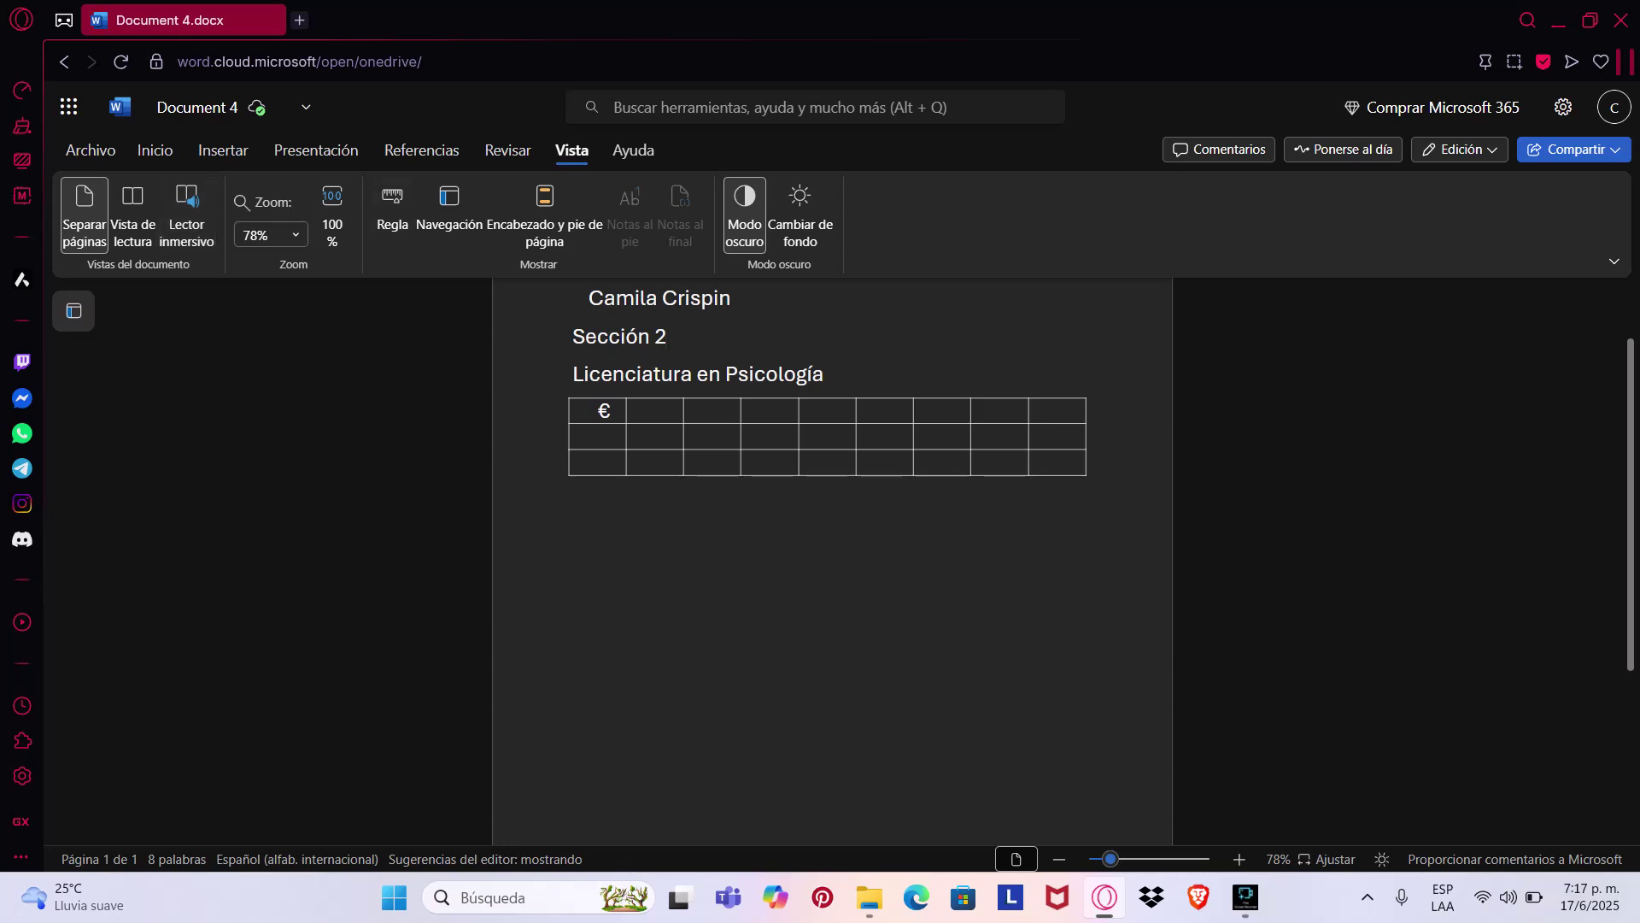
left_click(392, 213)
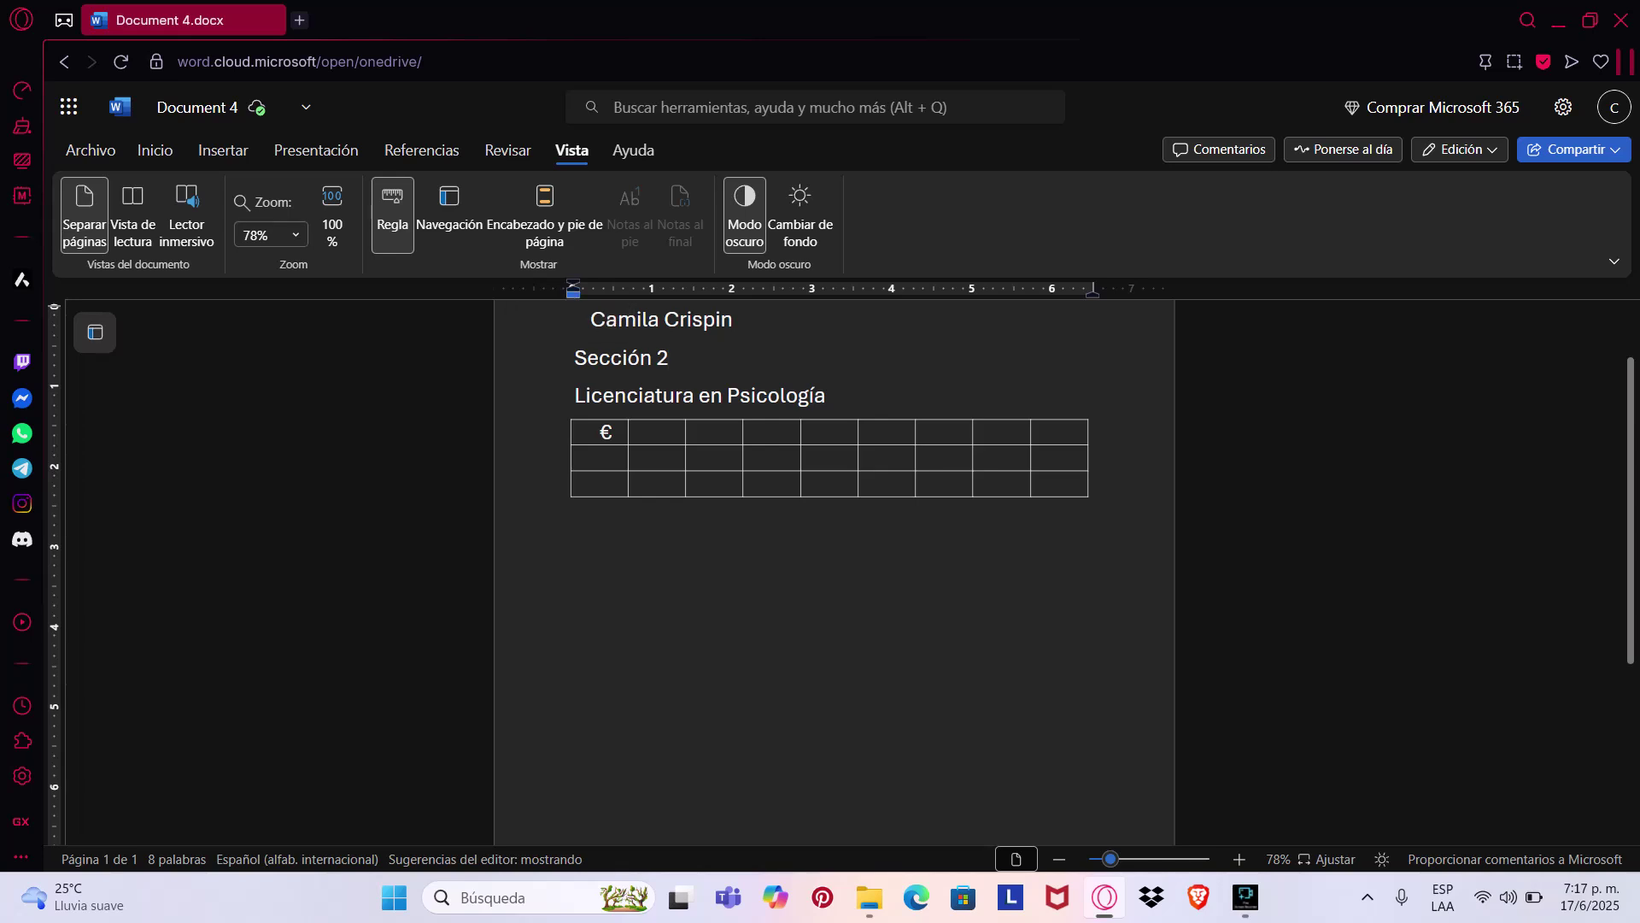
mouse_move(573, 291)
left_mouse_down()
mouse_move(835, 290)
mouse_move(568, 290)
left_mouse_up()
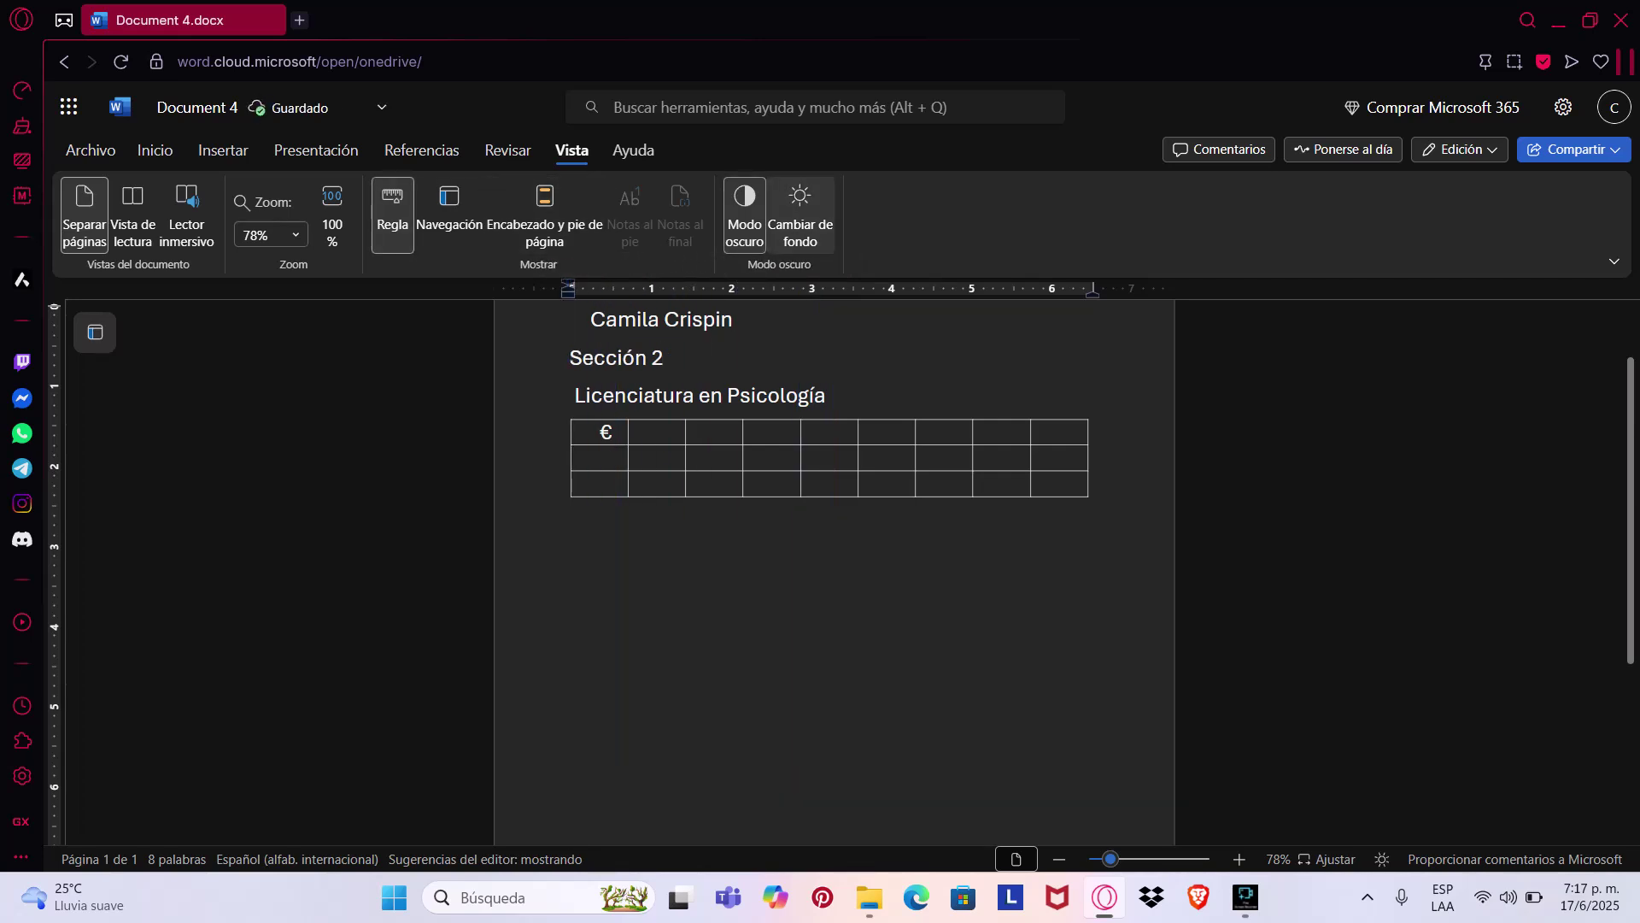
left_click(223, 150)
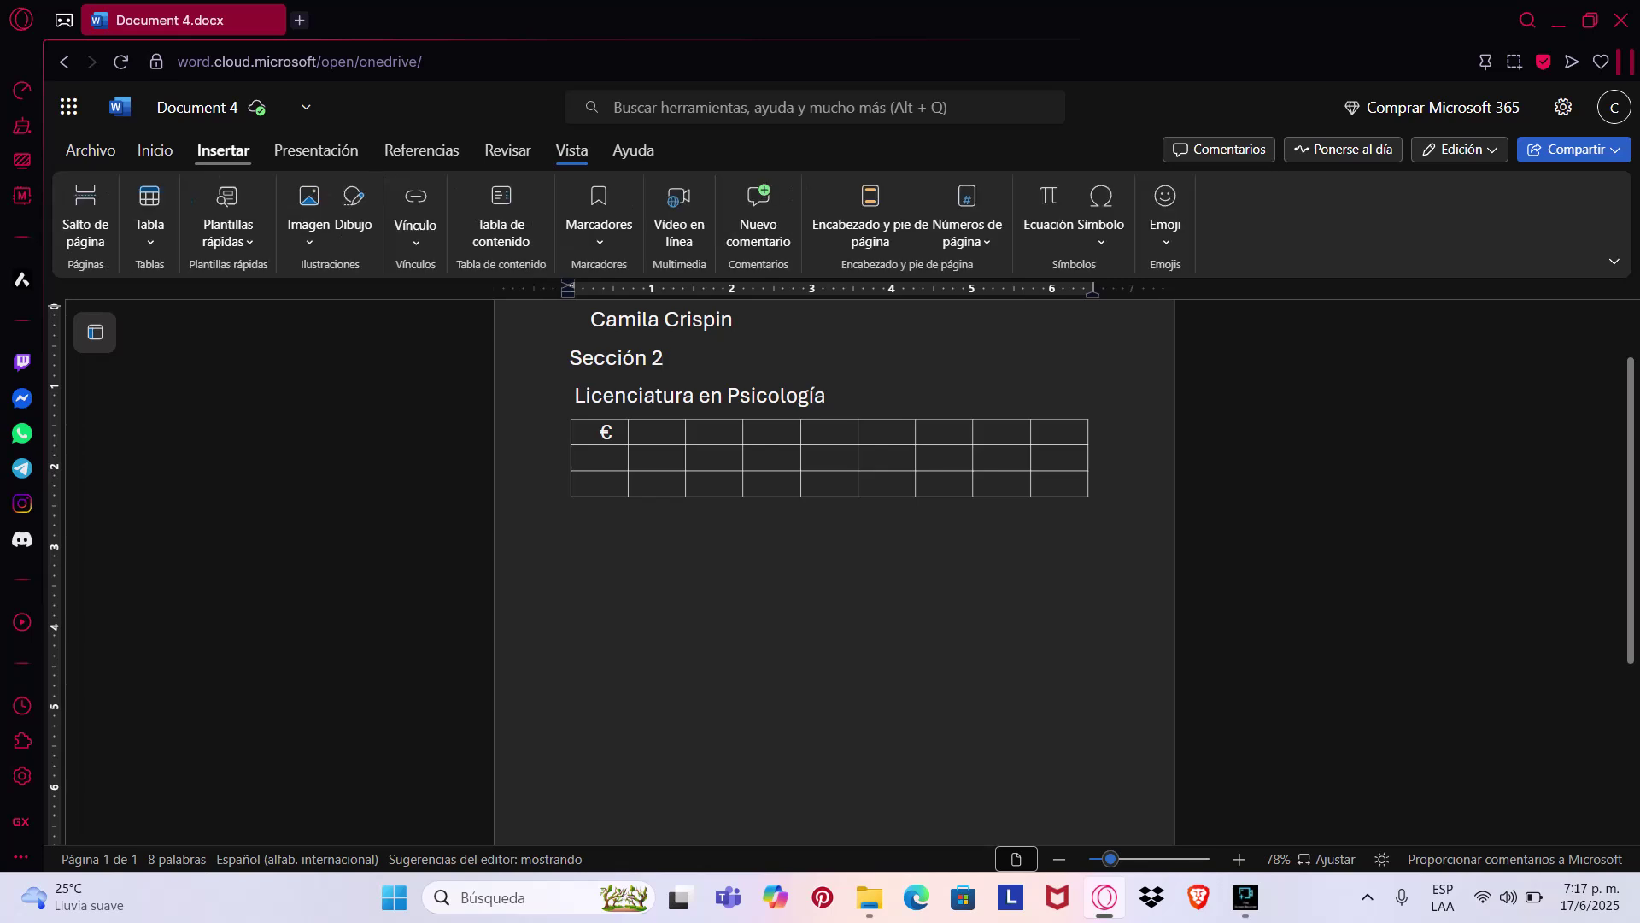
left_click(155, 149)
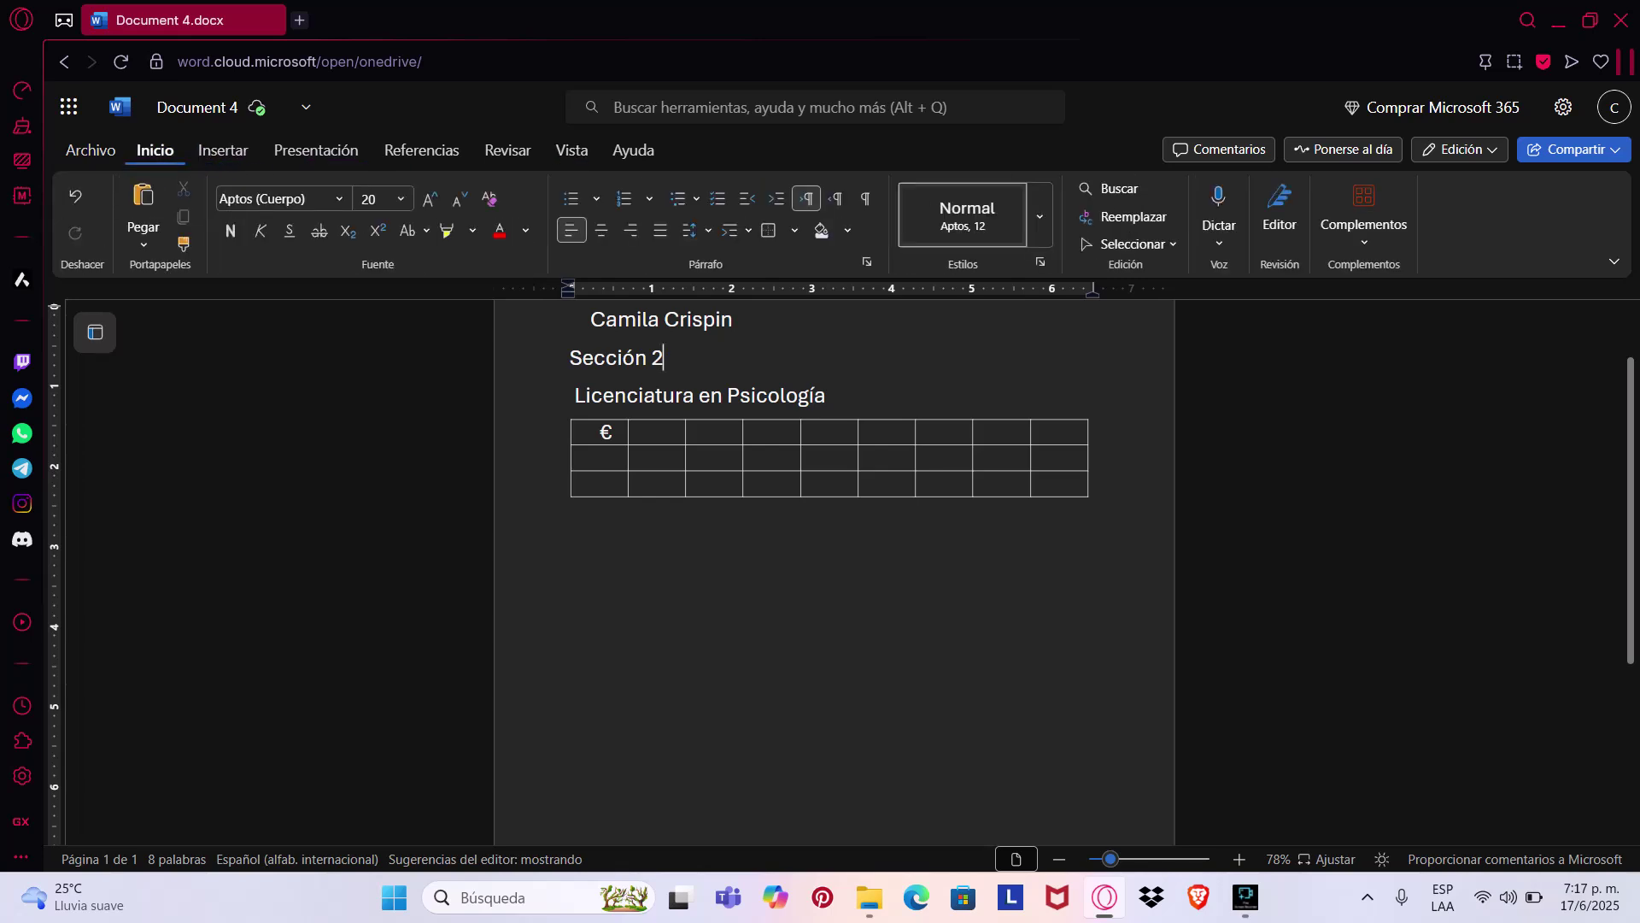
left_click(1246, 897)
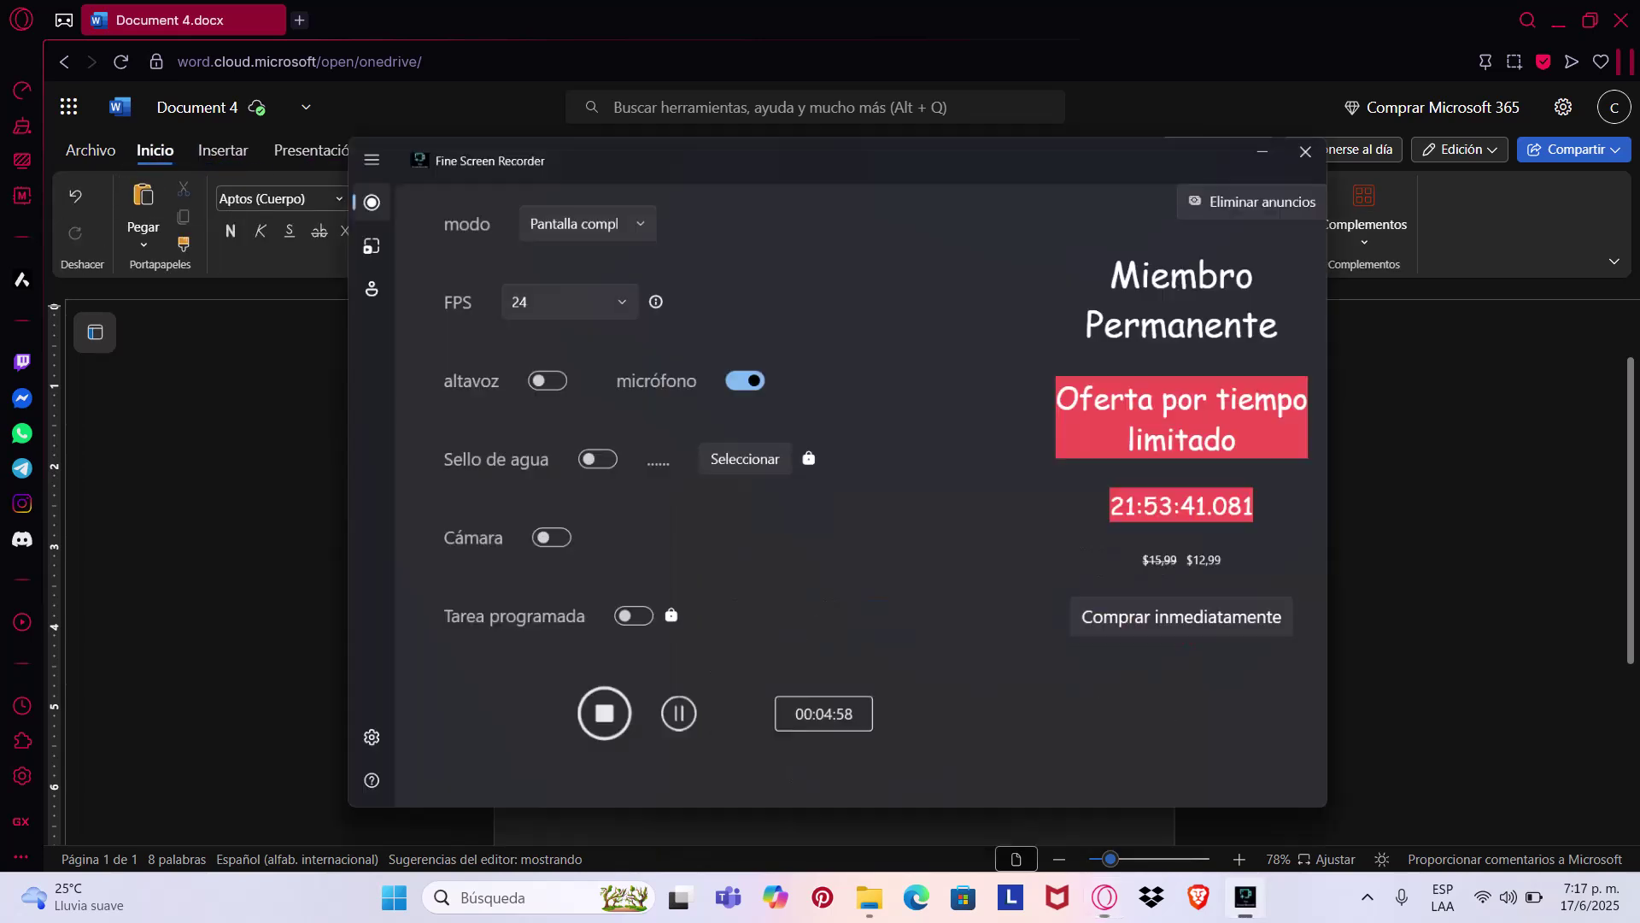